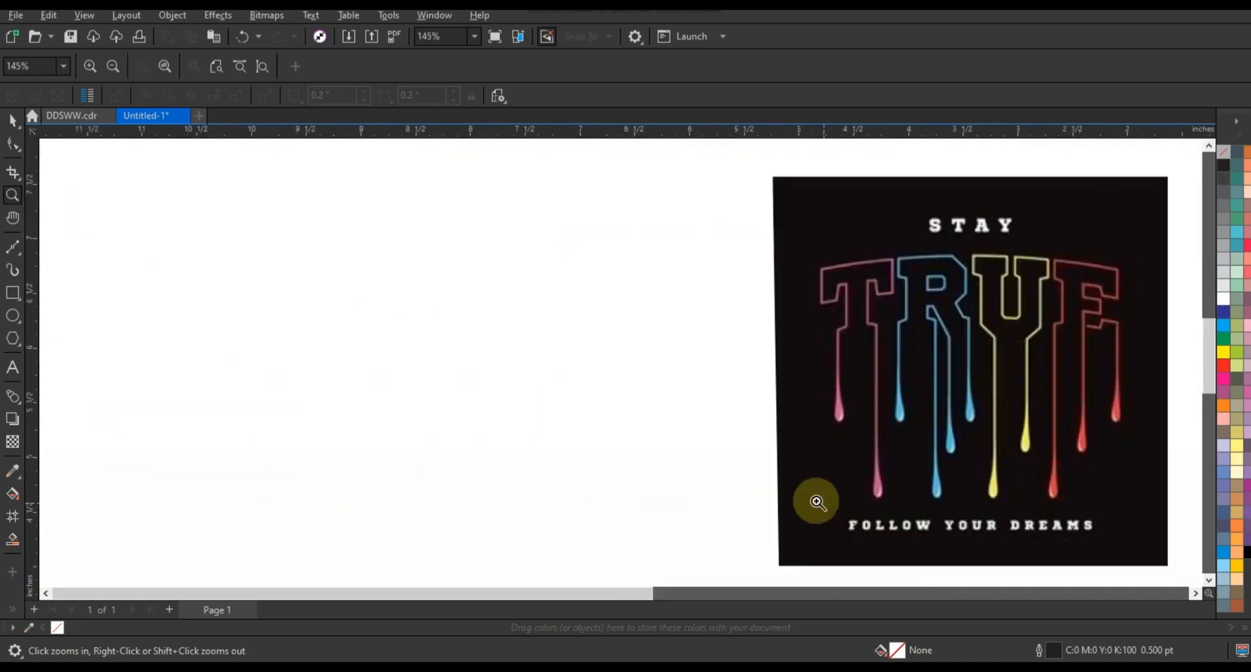
Add the uppercase word 'TRUE' as 24 pt Arial text beside the reference image
click(13, 369)
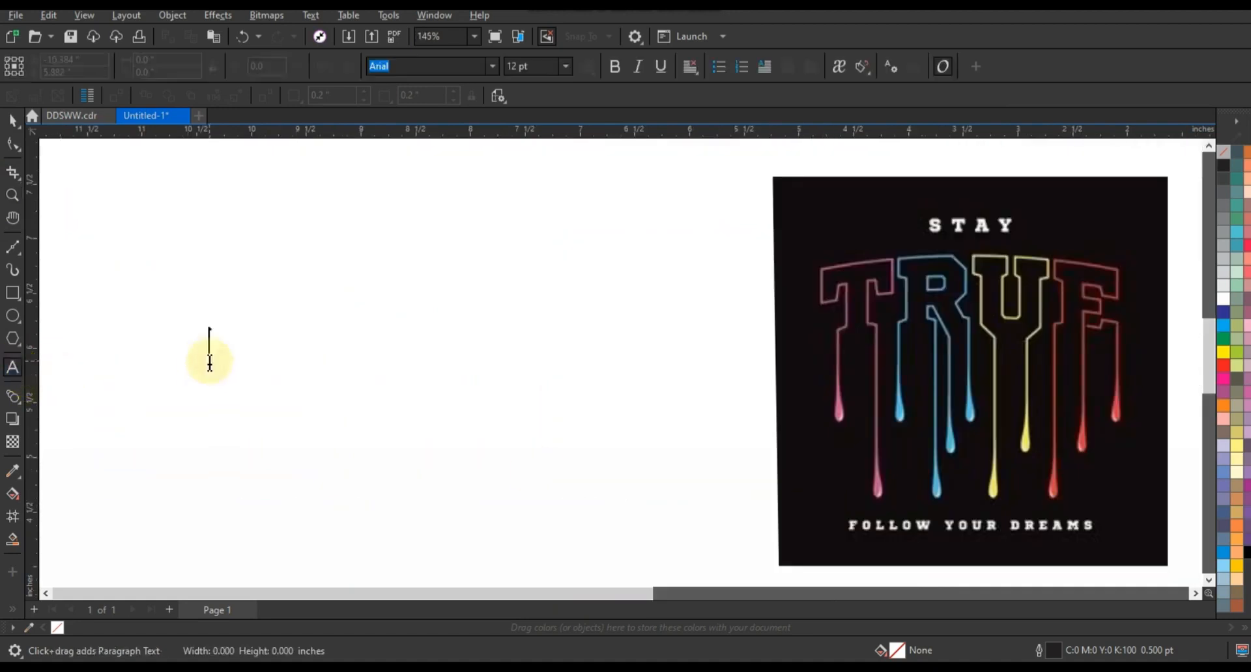
key(Caps_Lock)
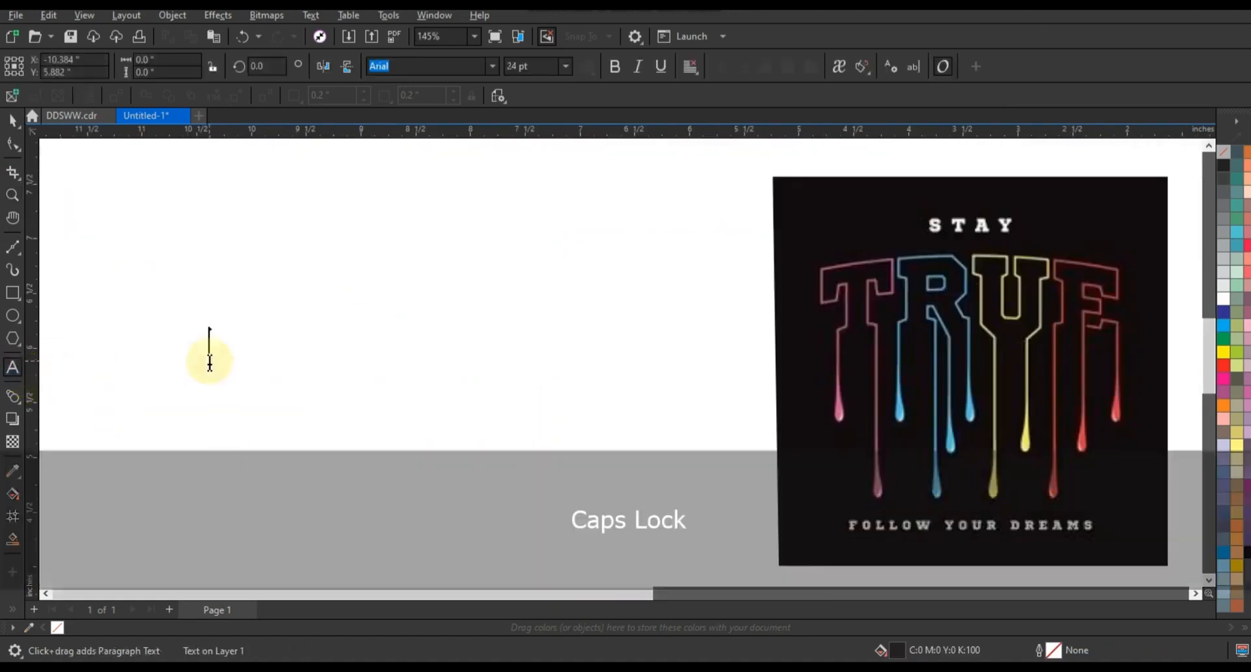
text(TRUE)
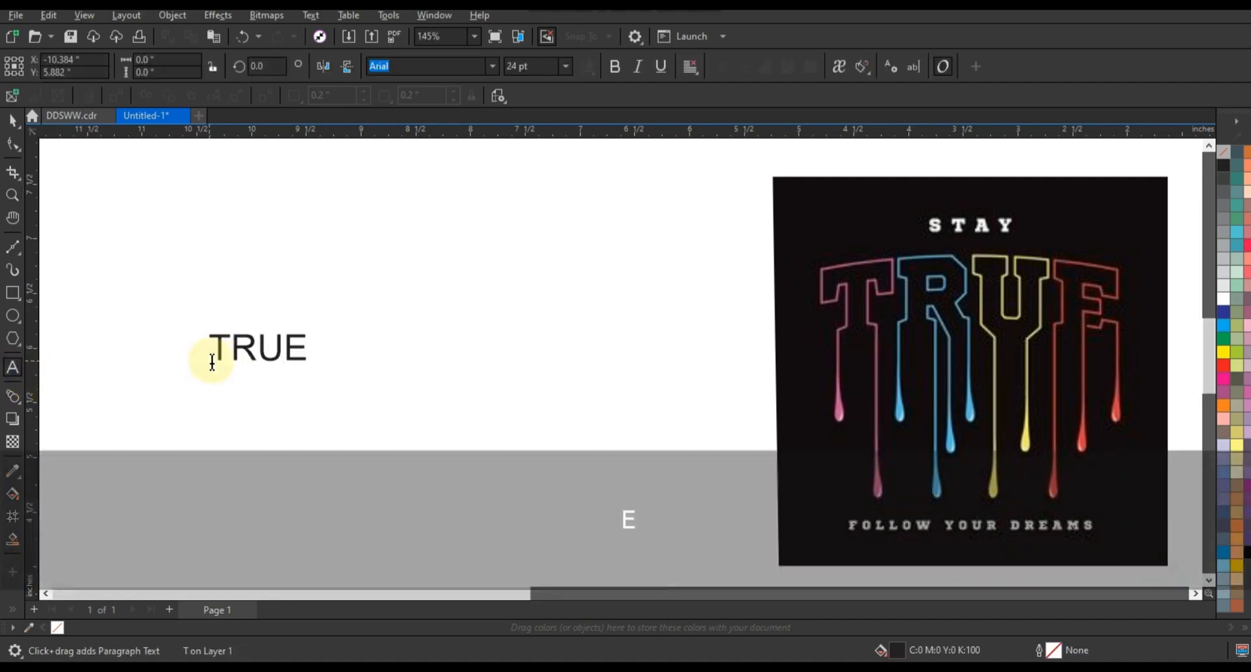
click(12, 120)
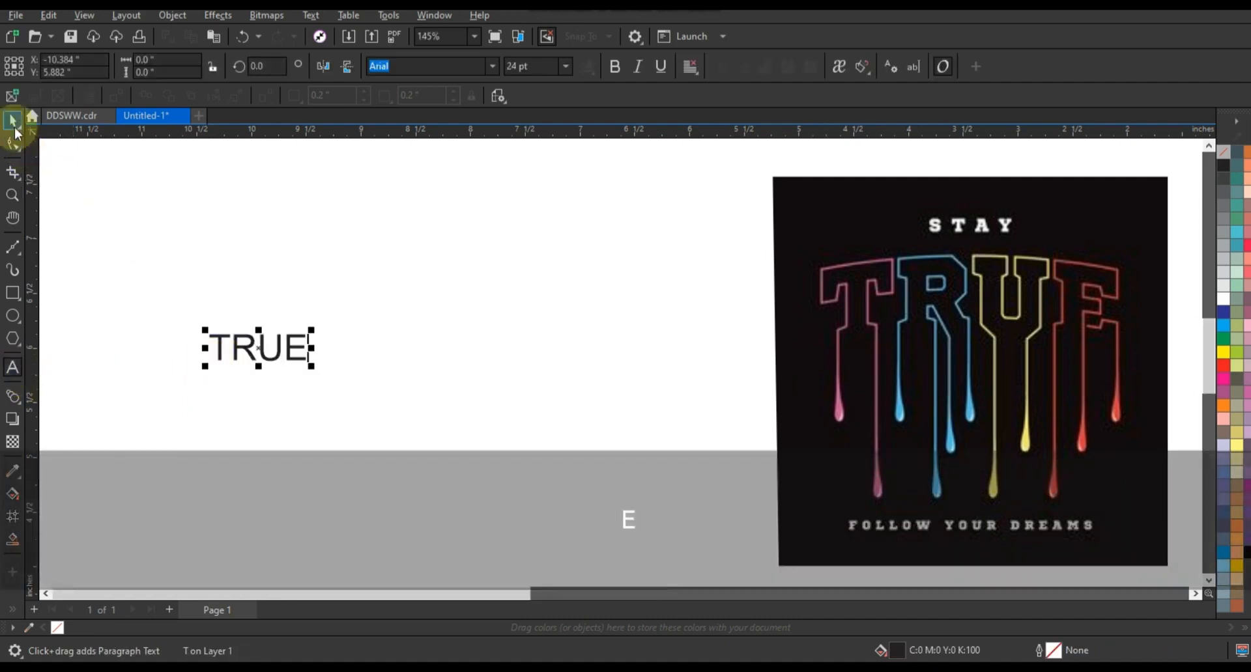
Set TRUE in the Athletic font, scale it to about 118.6 pt, and move it up-left
drag(313, 366, 553, 484)
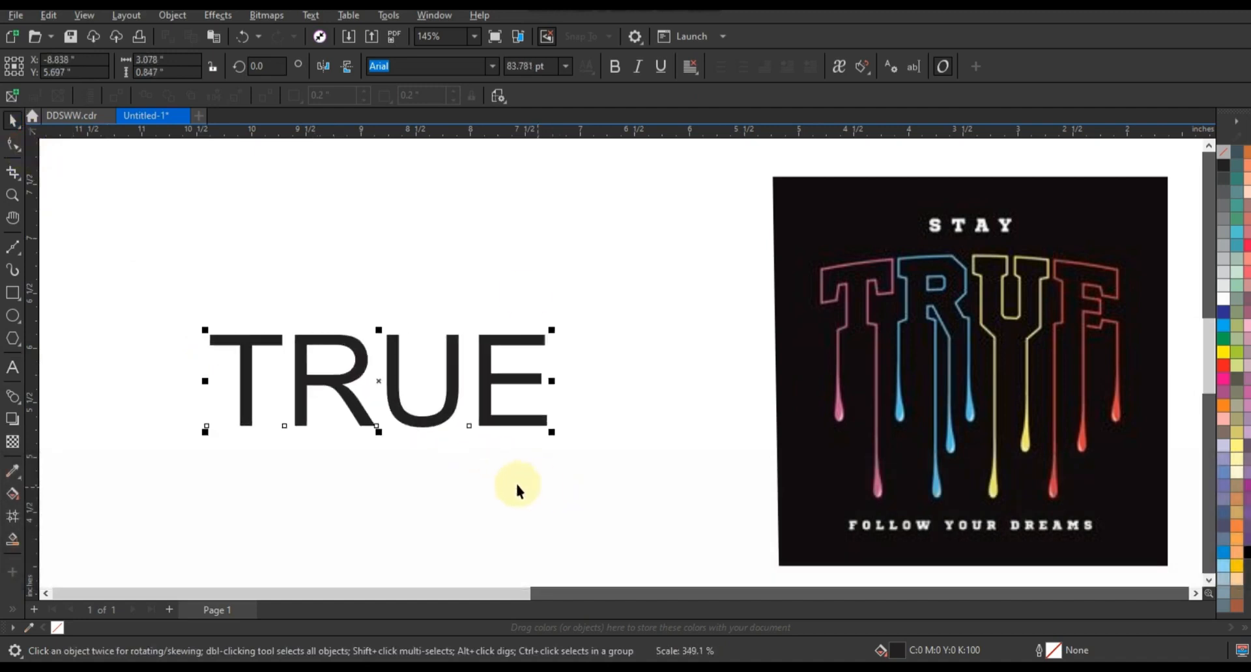
click(492, 66)
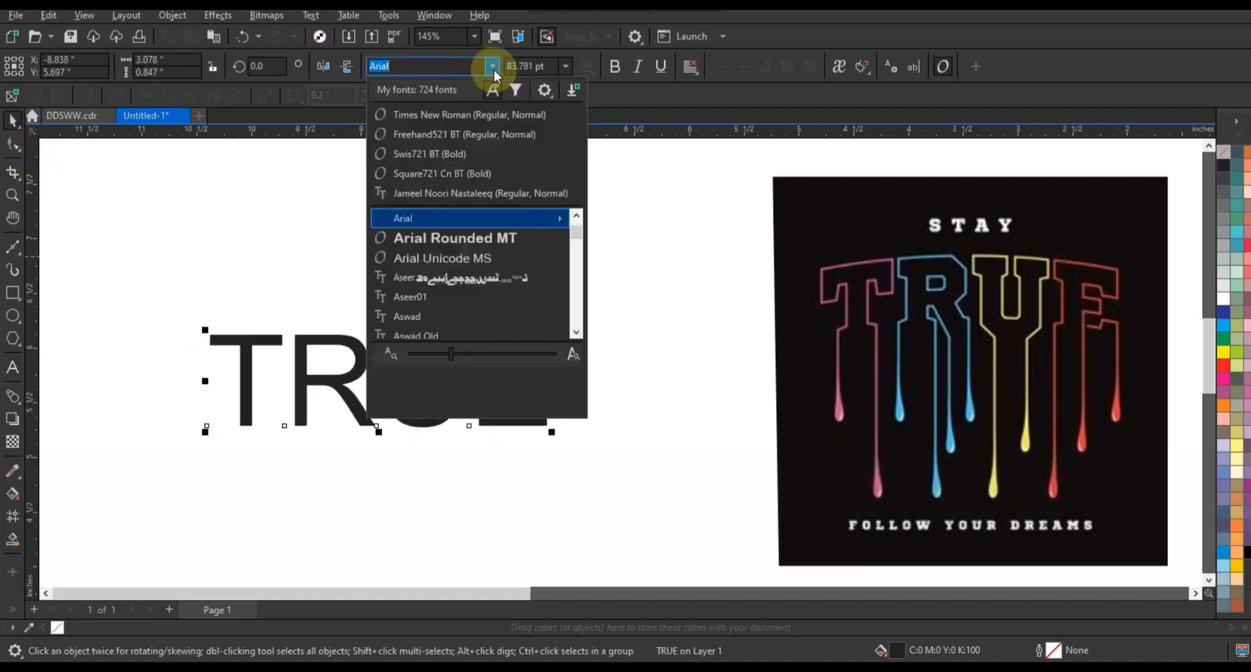
click(464, 241)
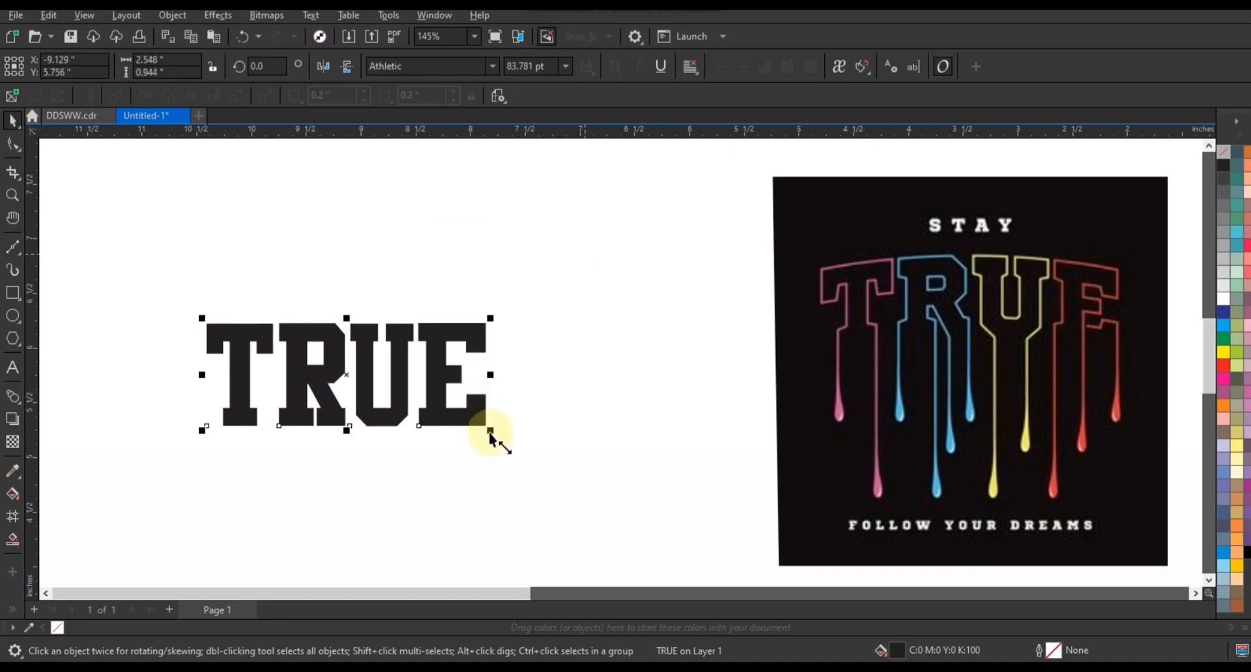
drag(512, 452, 567, 479)
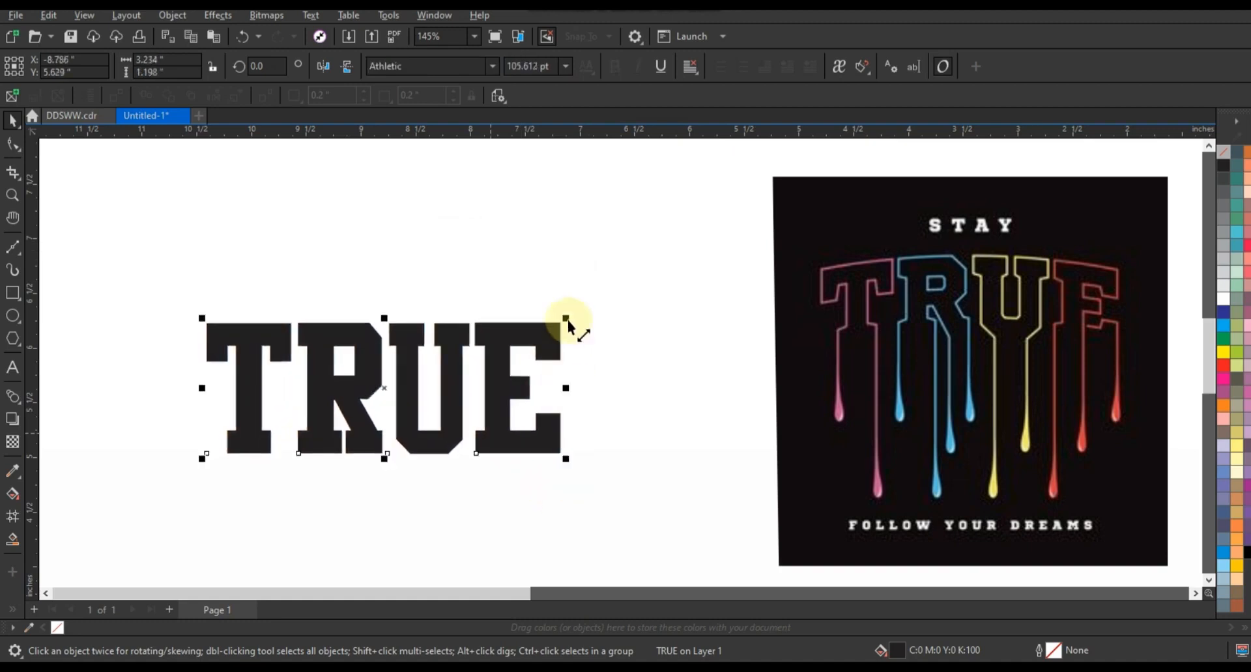
drag(577, 316, 606, 290)
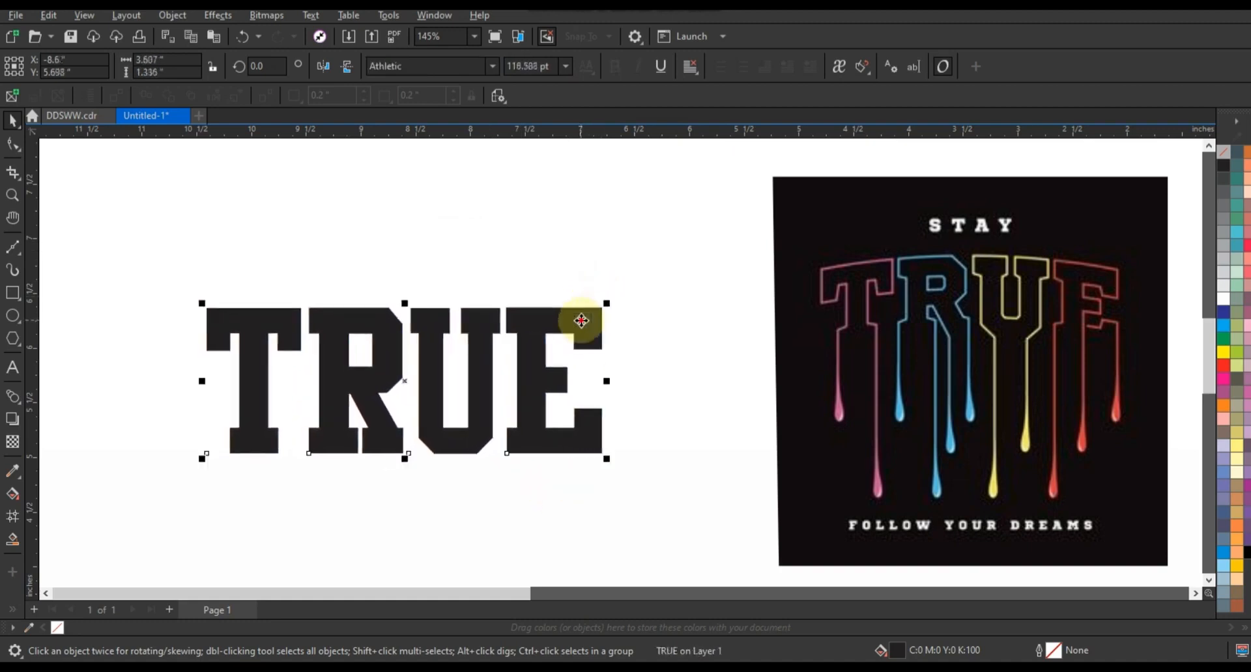
drag(529, 301, 513, 282)
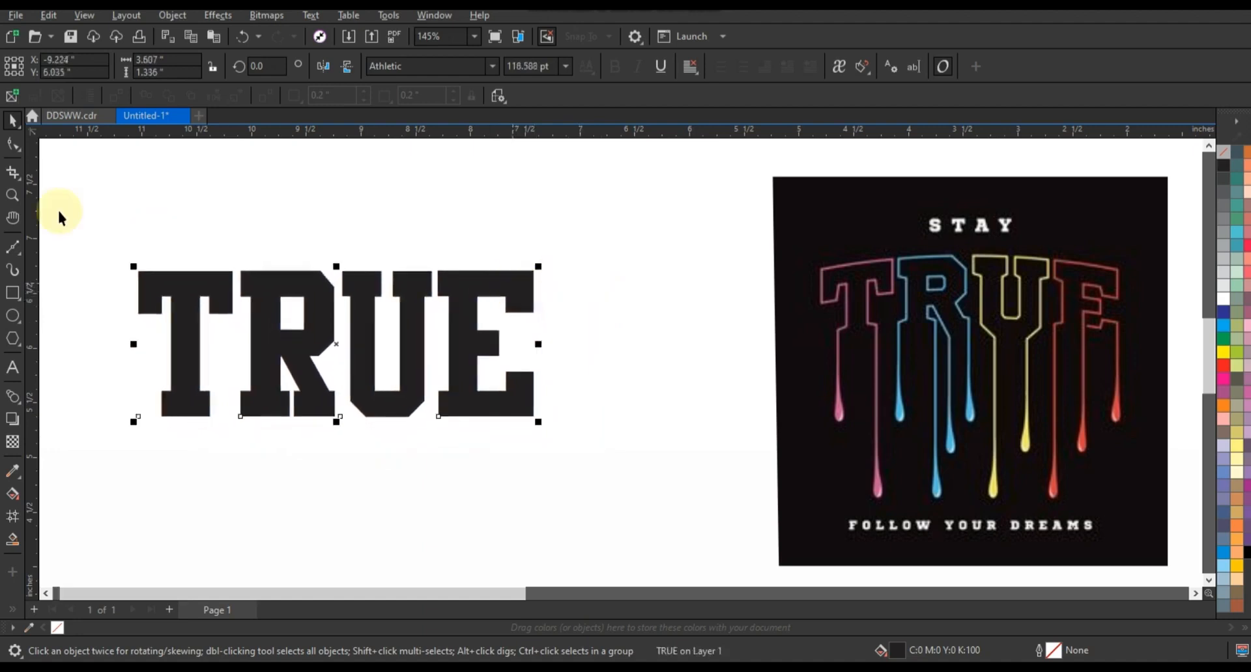
click(13, 145)
Widen the letter spacing of TRUE, then shift the word slightly right and down
mouse_move(545, 425)
mouse_down()
mouse_move(591, 429)
mouse_move(561, 431)
mouse_up()
click(13, 120)
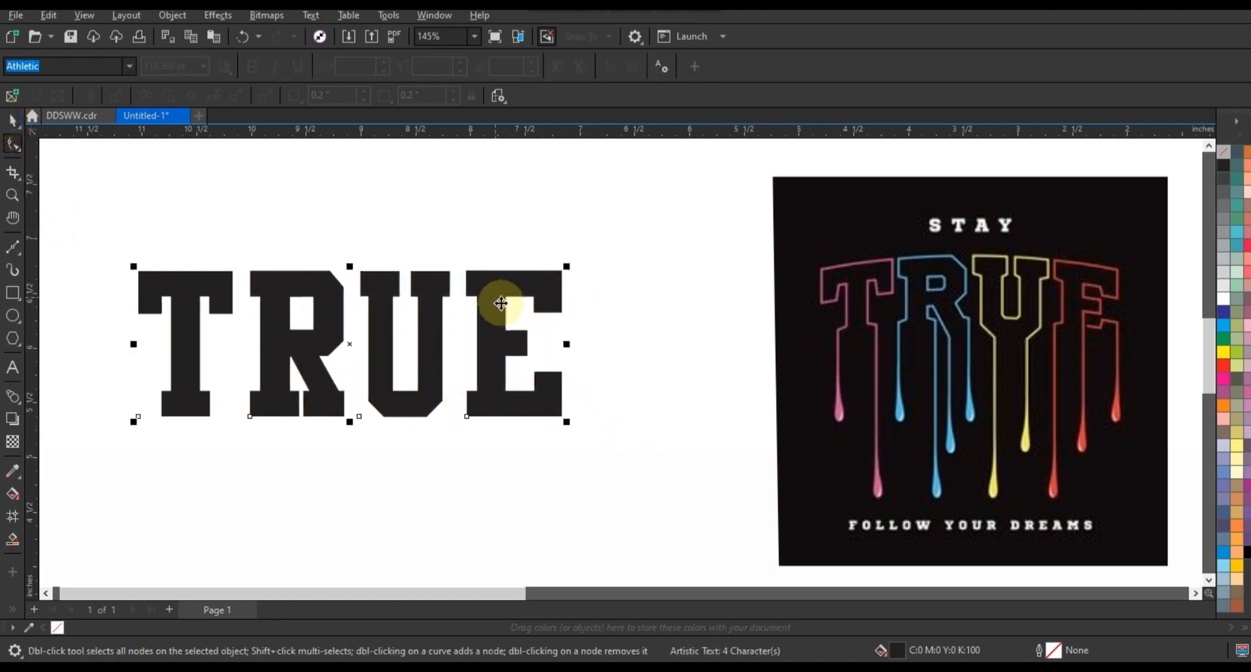
drag(501, 303, 602, 316)
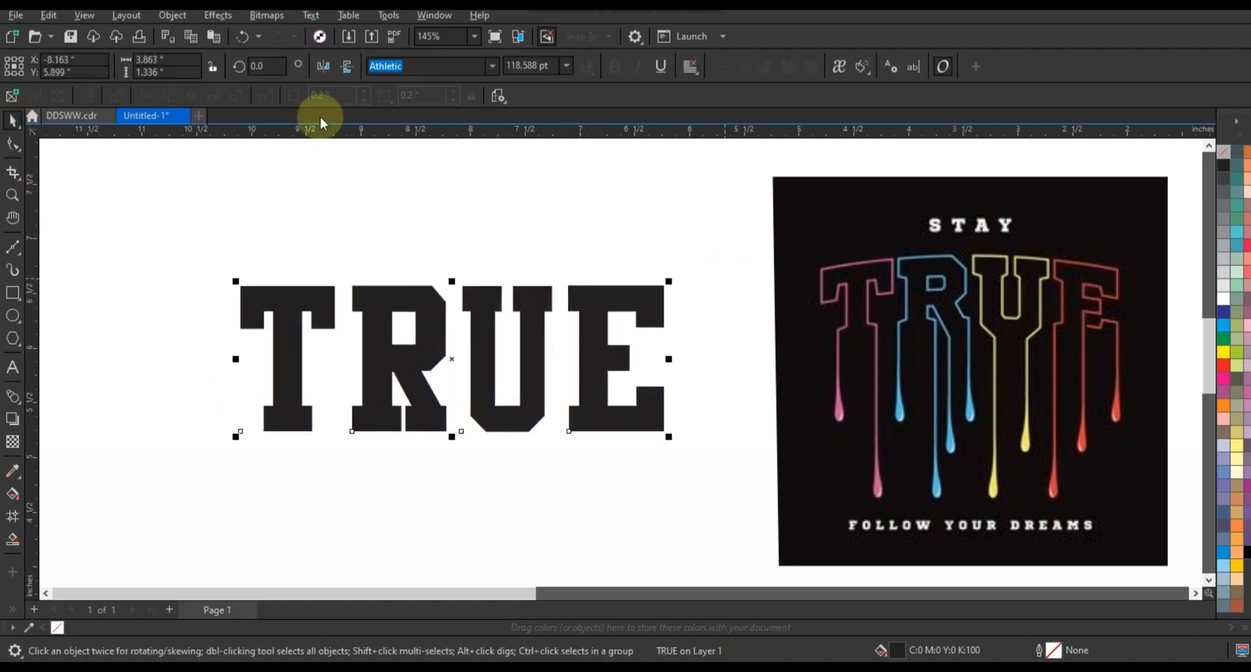
Convert the TRUE text to curves and zoom in on it and the reference
click(173, 15)
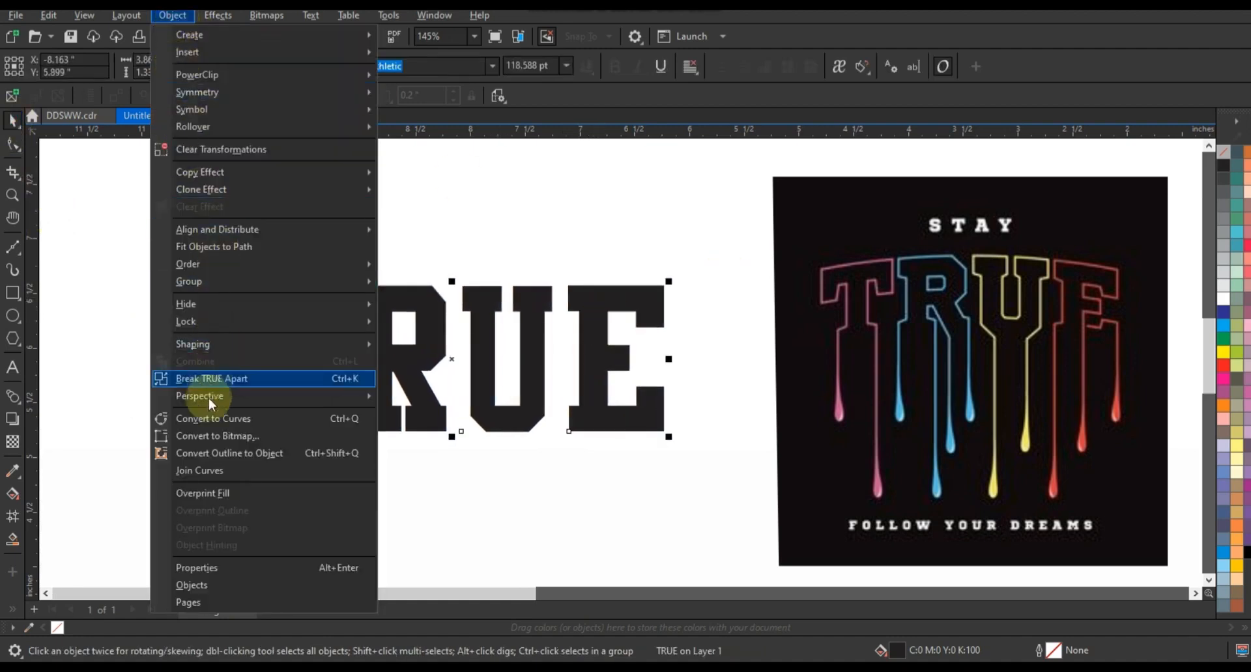
click(213, 419)
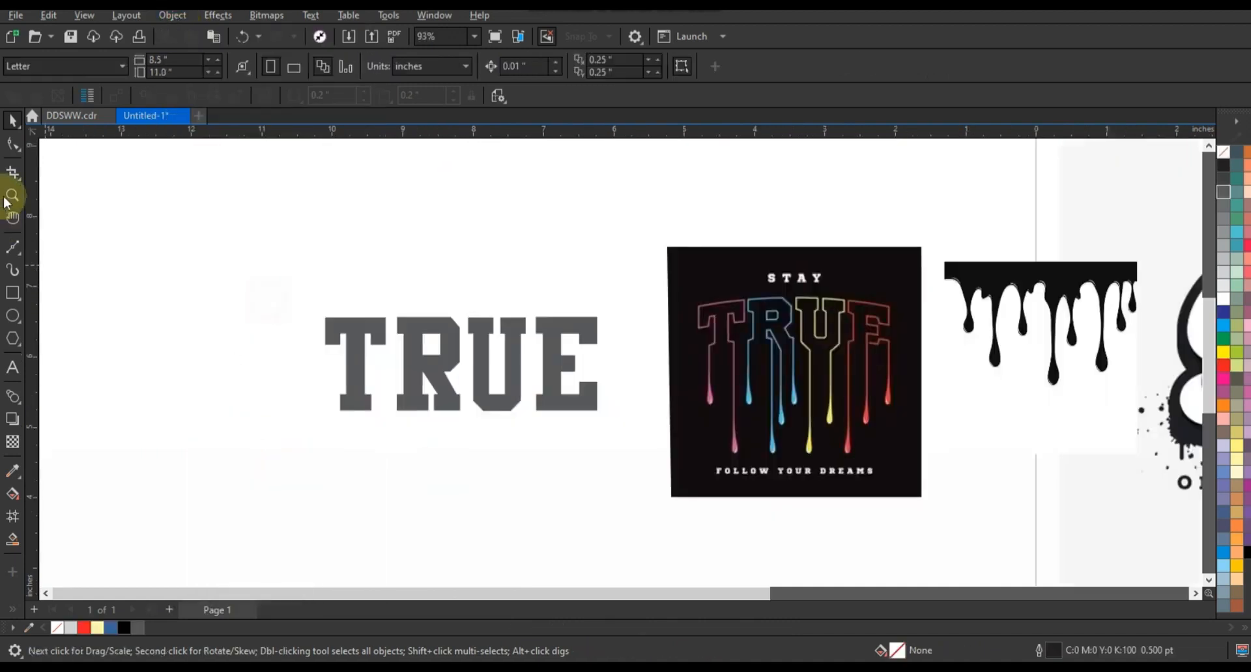
click(12, 196)
drag(263, 253, 907, 475)
click(13, 119)
click(567, 307)
Fill TRUE with 50% grey and give it a 2.0 pt black outline
click(1225, 232)
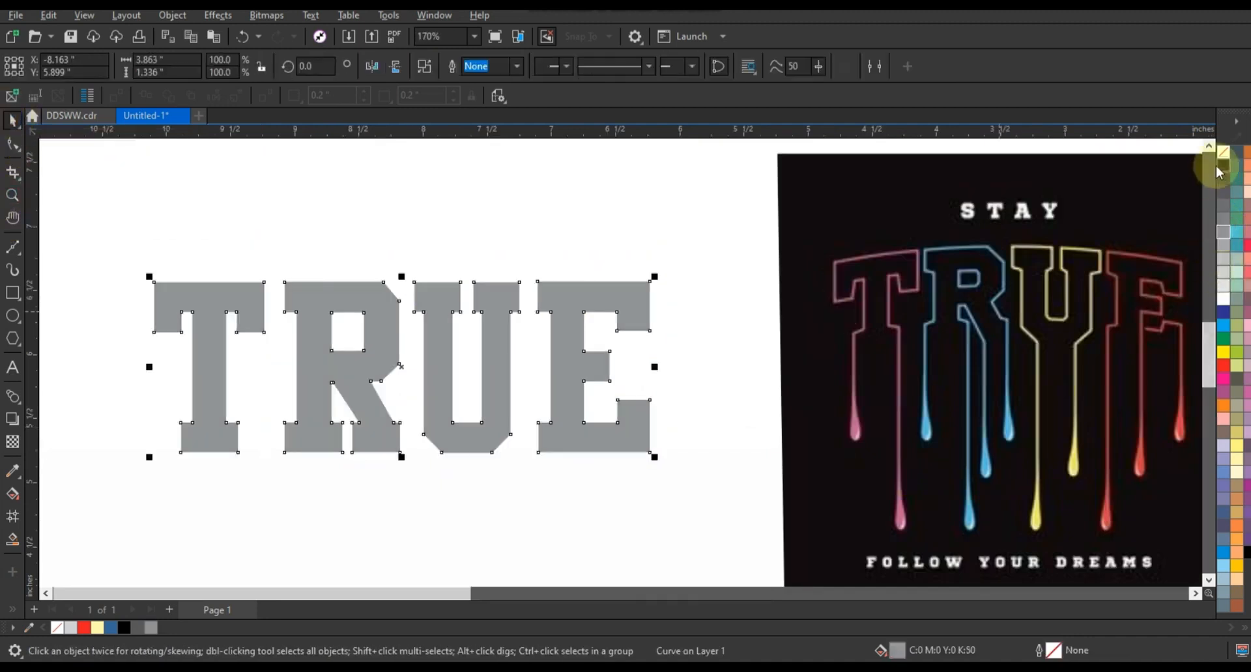
right_click(1222, 168)
click(1166, 171)
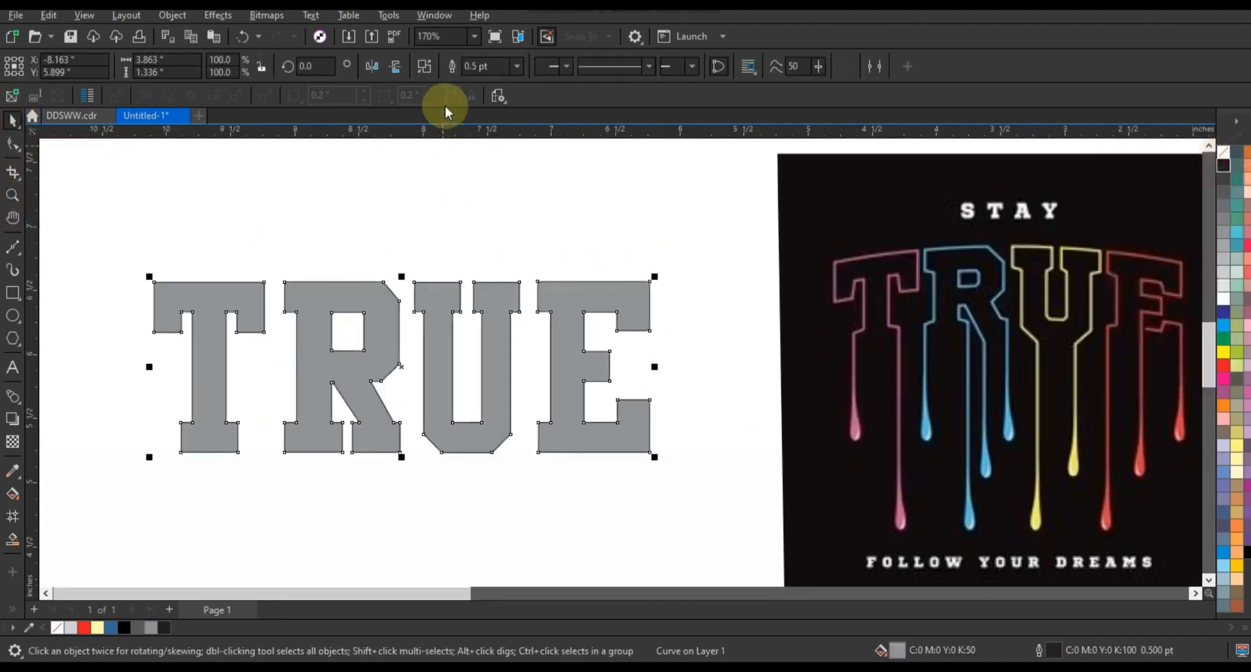
click(516, 67)
click(489, 155)
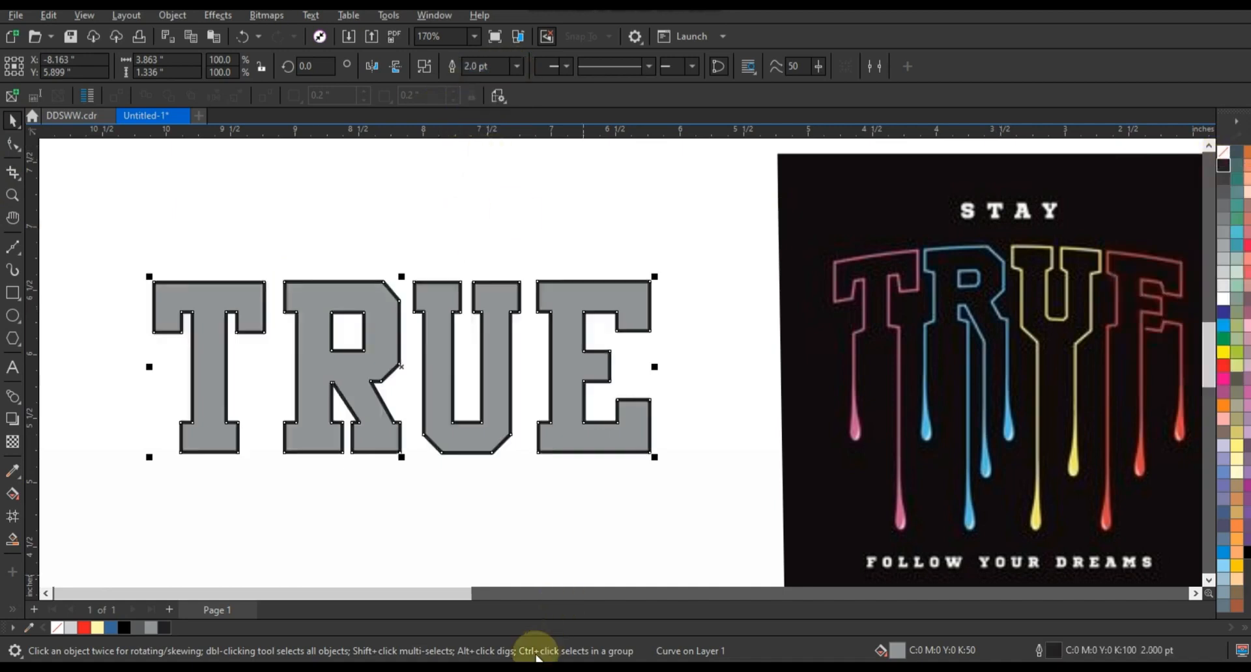
click(22, 408)
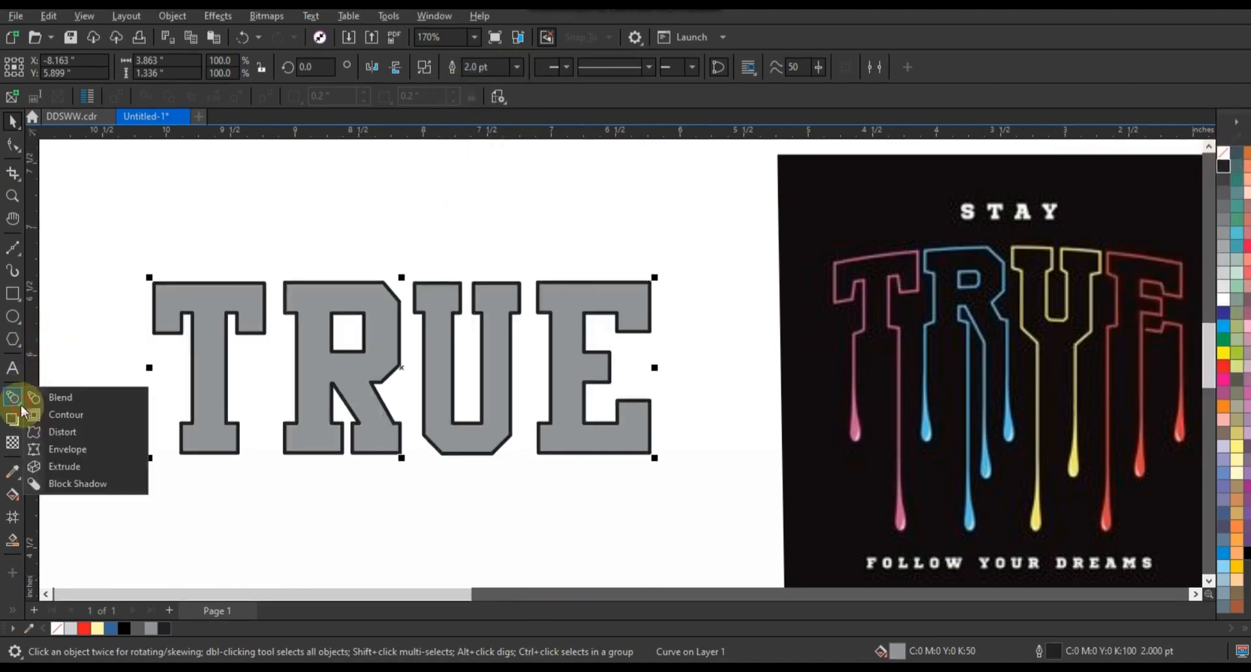
Put an envelope on TRUE, delete its middle and side nodes, and make its edges curves
click(54, 450)
drag(363, 254, 460, 479)
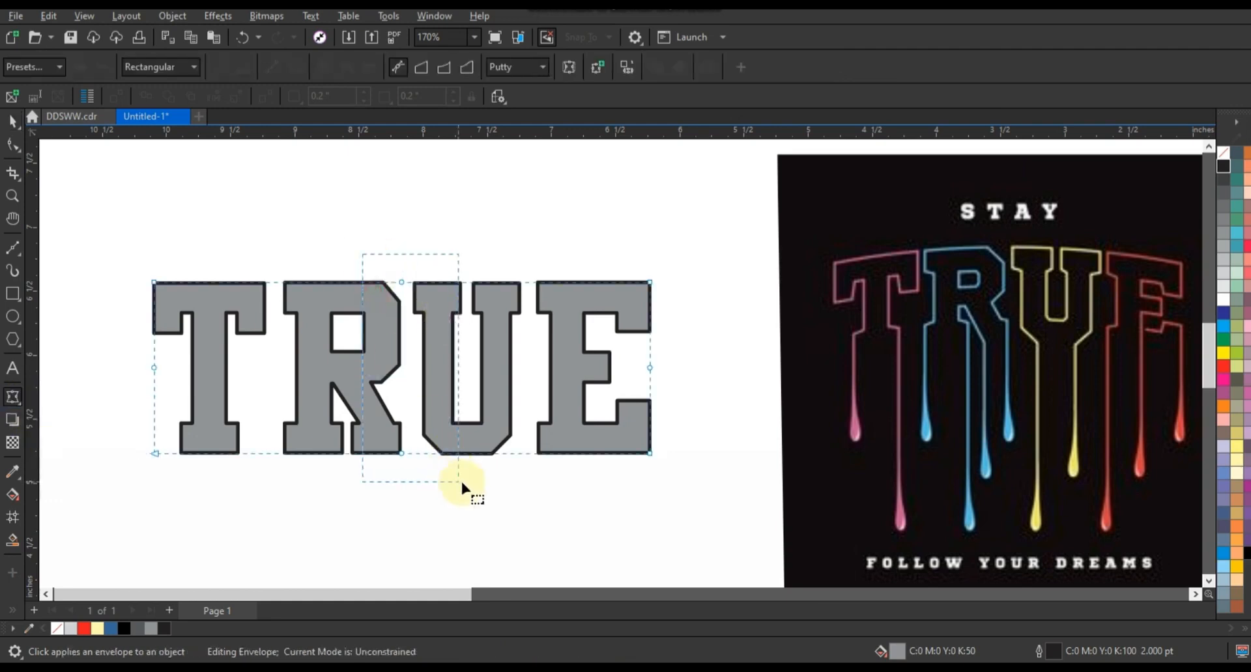
key(Delete)
drag(696, 362, 162, 388)
key(Delete)
drag(114, 264, 648, 497)
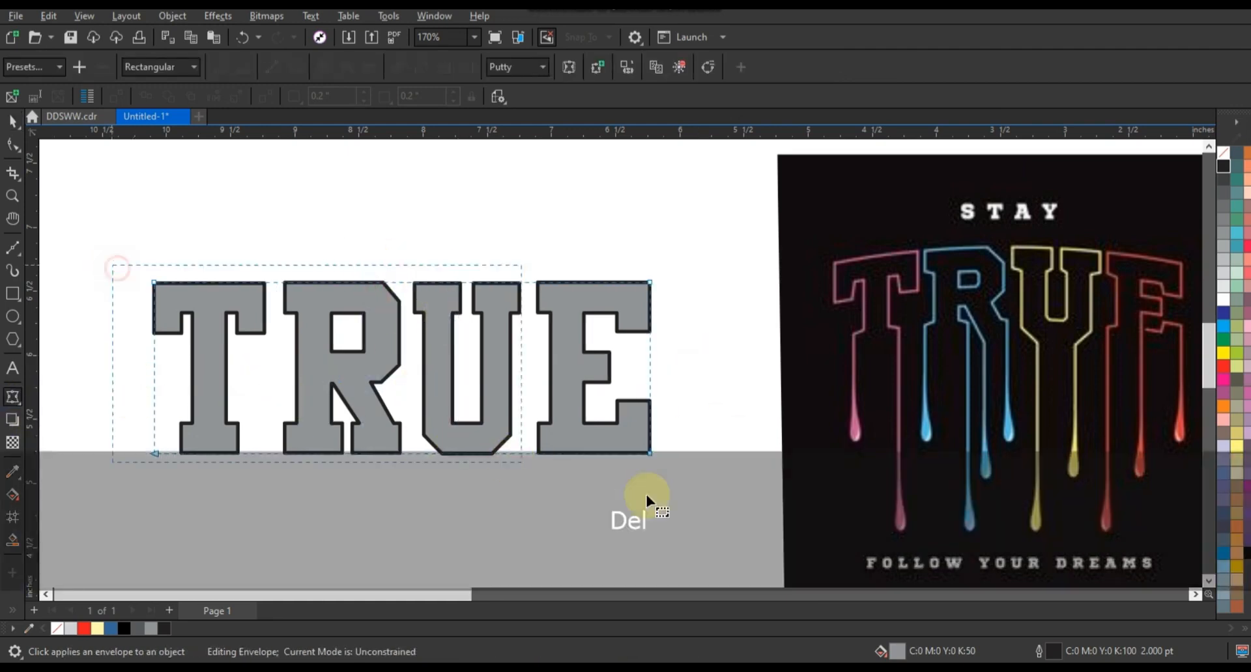
drag(111, 257, 698, 492)
click(292, 66)
Drag the envelope's top and bottom middles upward to arch TRUE
drag(400, 285, 400, 245)
click(403, 443)
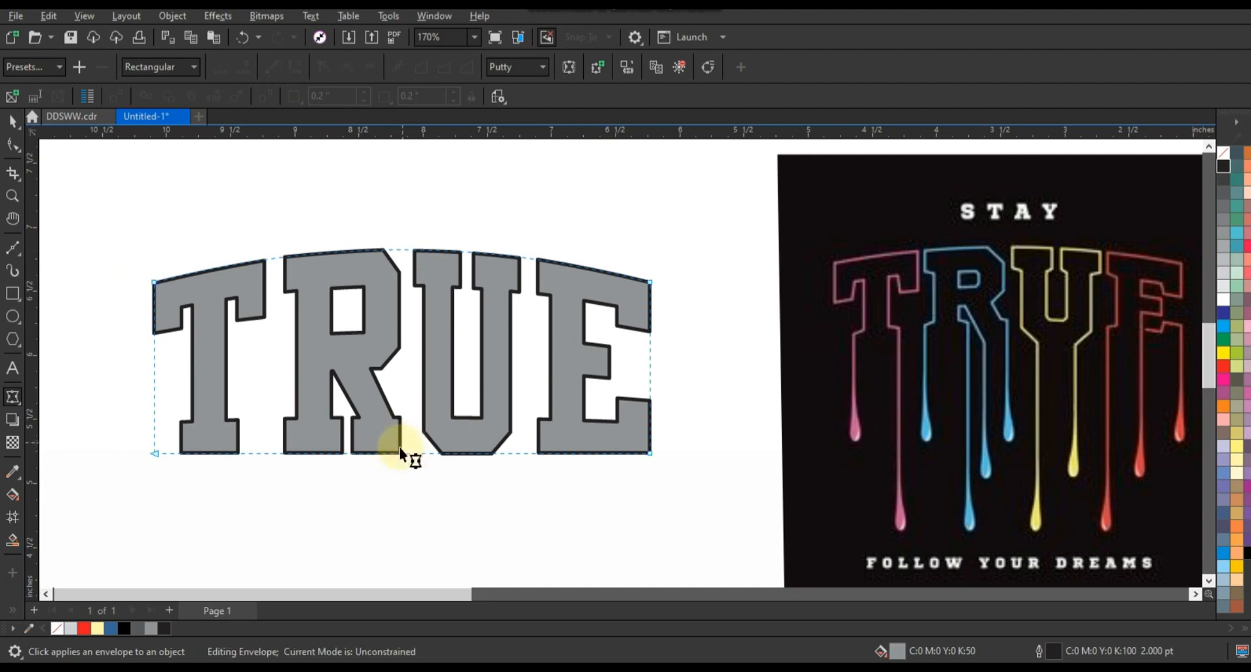
drag(400, 452, 403, 427)
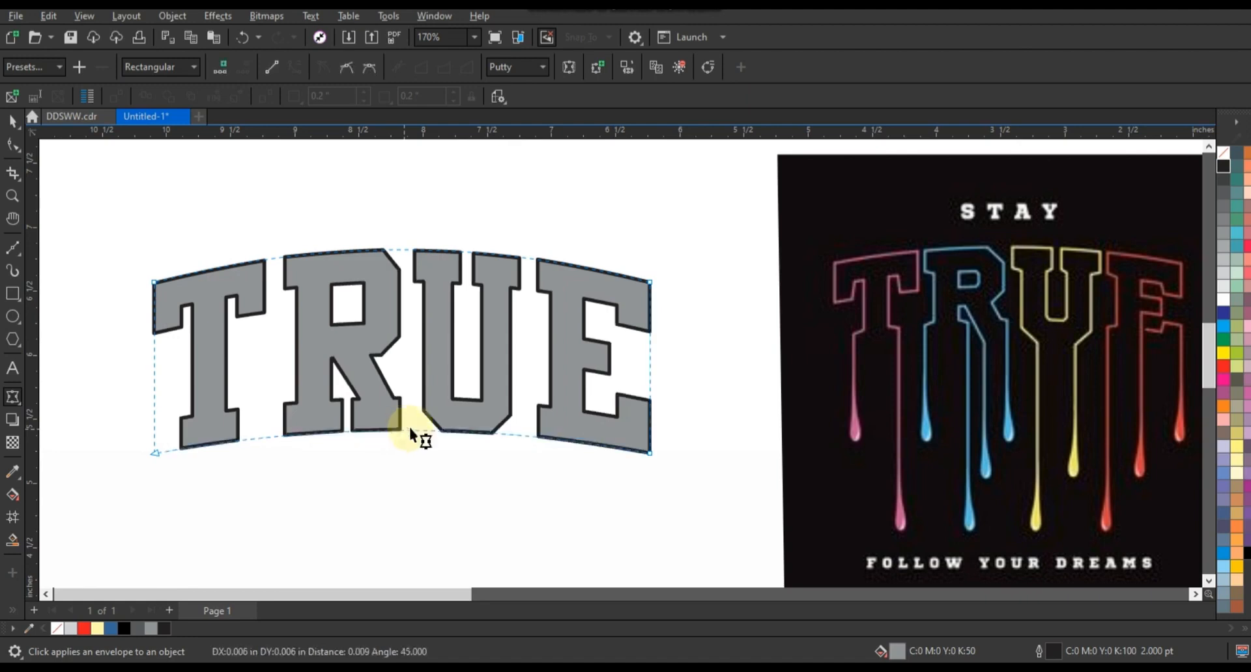
click(12, 121)
click(740, 394)
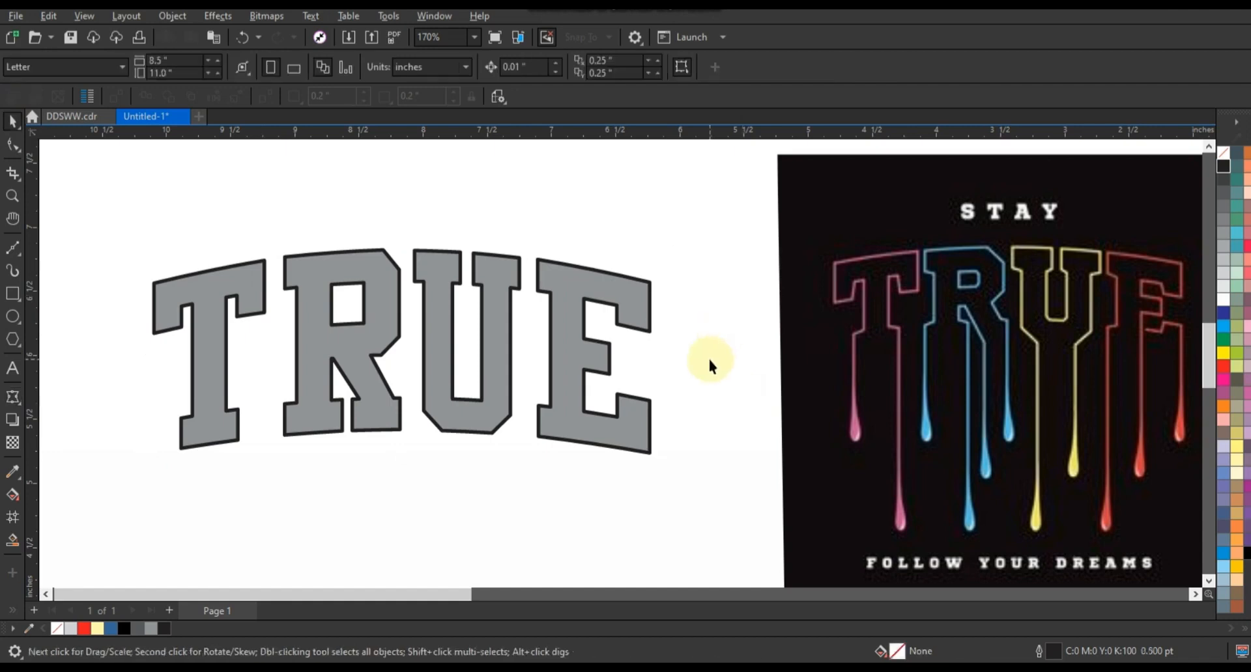
Convert TRUE's outline to a separate object and delete the grey fill
click(596, 427)
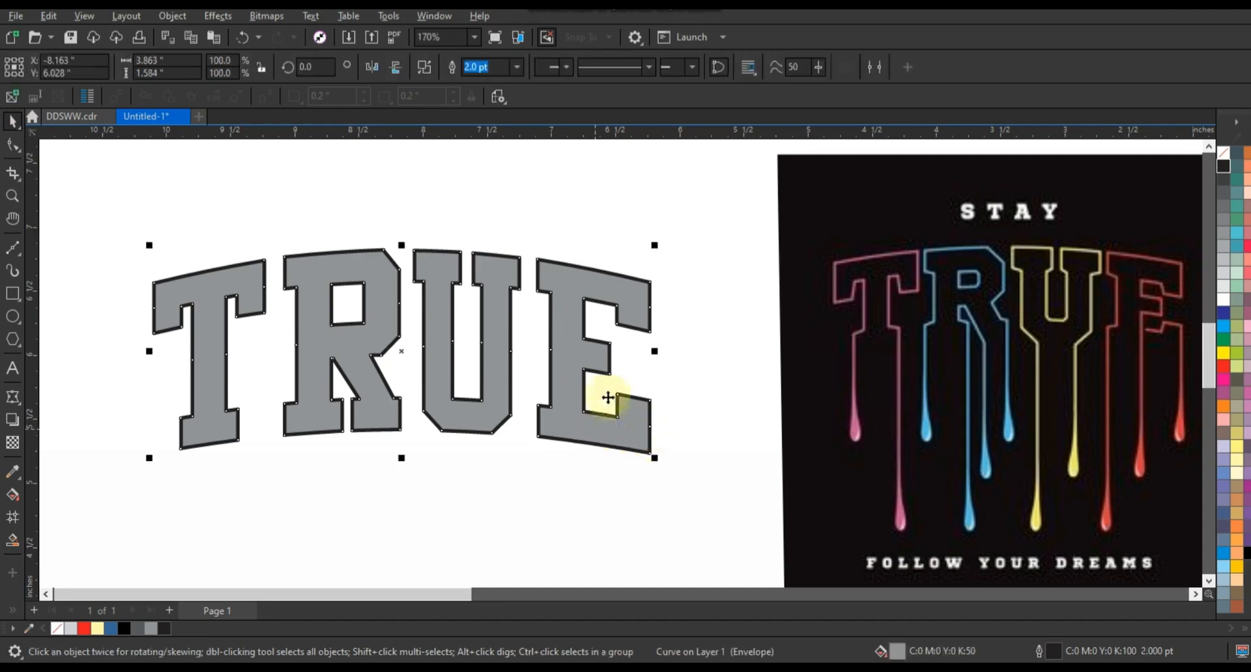
click(172, 15)
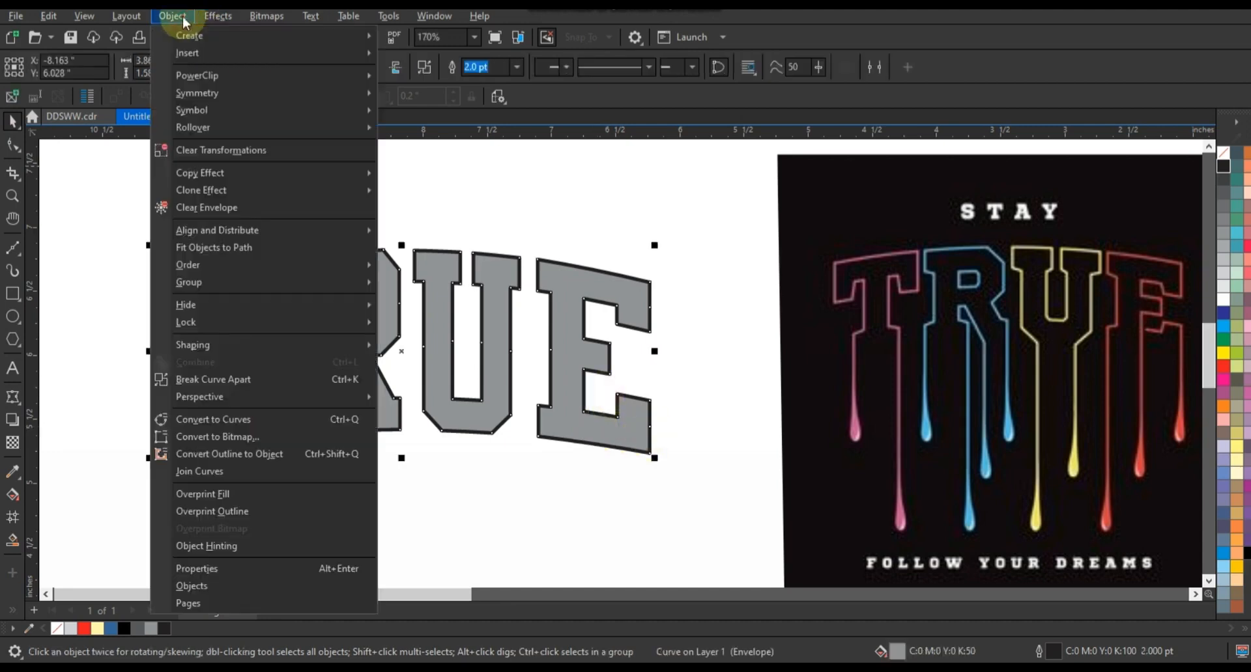
click(220, 454)
click(210, 398)
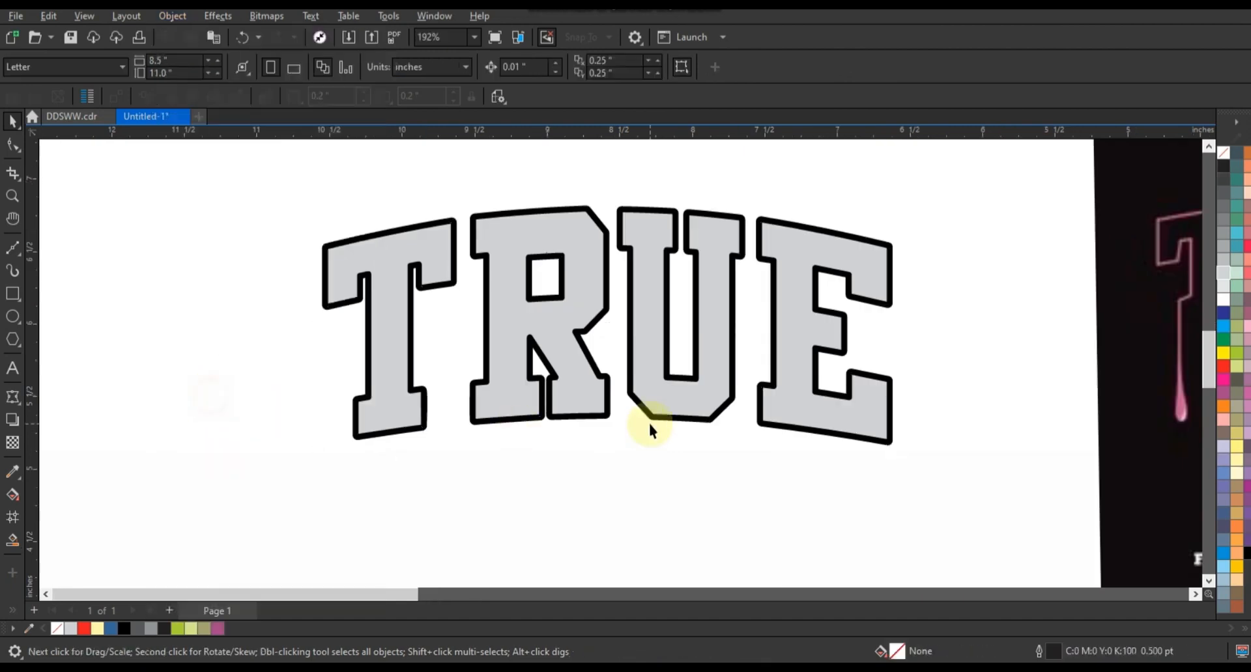
click(657, 409)
drag(595, 400, 271, 440)
key(Delete)
Select the TRUE outline shape and zoom in on the letter bottoms
click(551, 295)
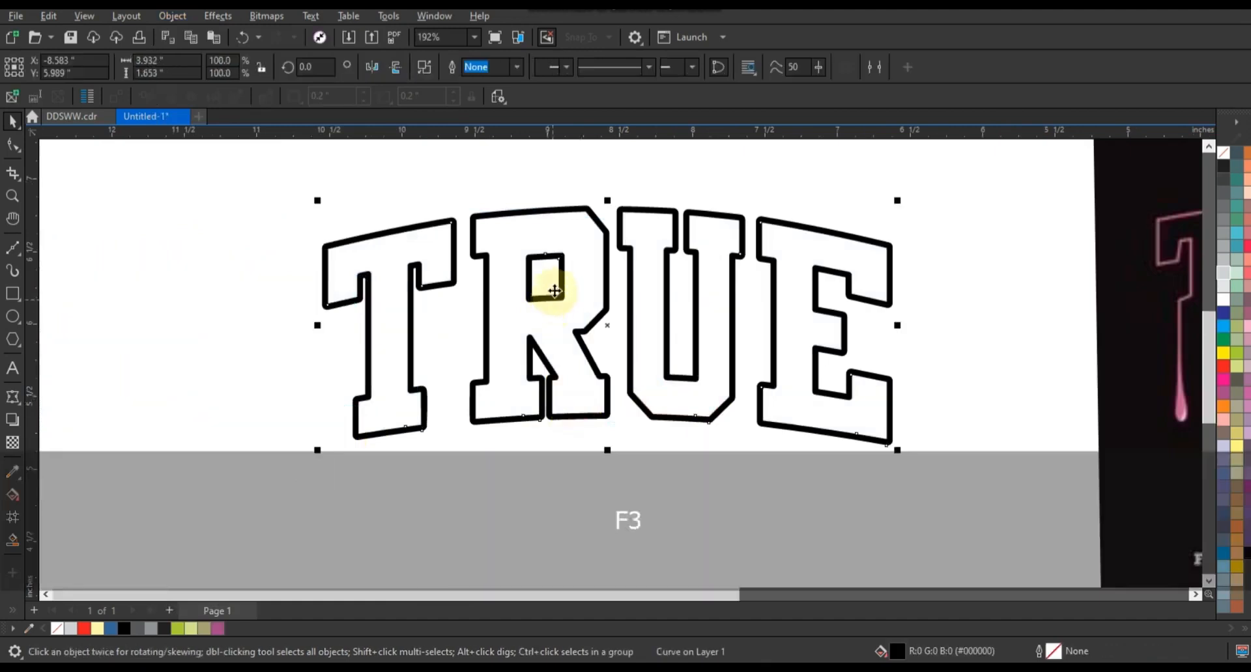
key(F3)
click(11, 195)
drag(318, 298, 1073, 492)
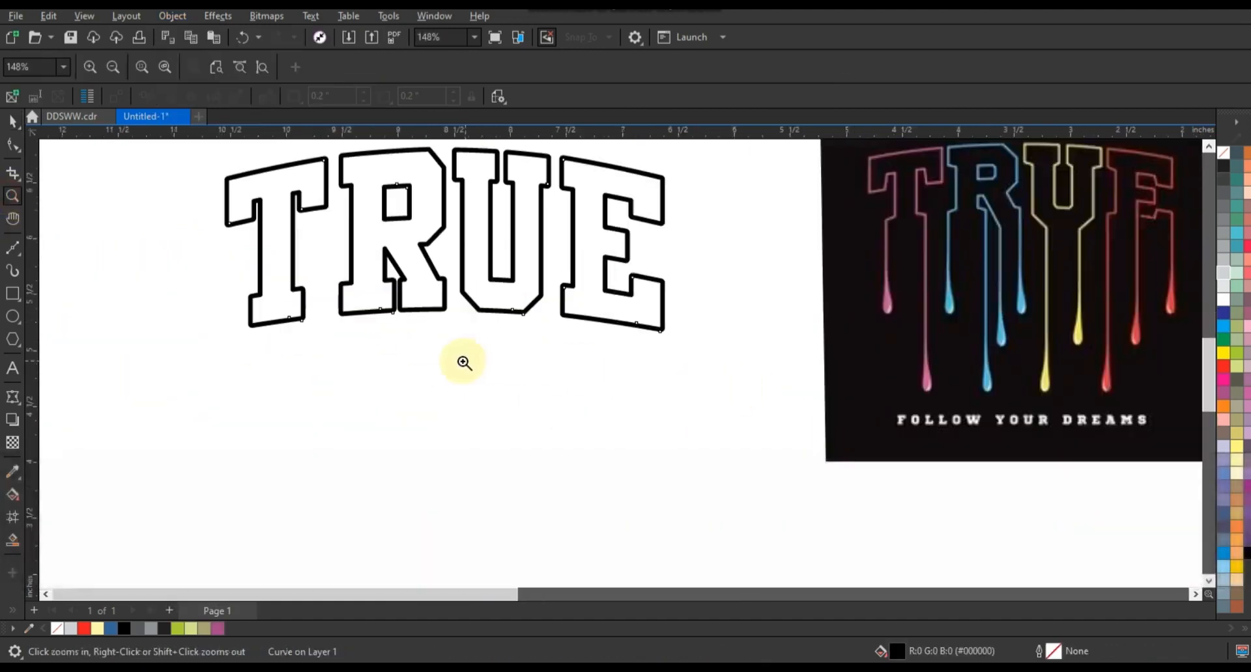
Select the E's bottom nodes and stretch them straight down
drag(181, 272, 750, 397)
click(226, 458)
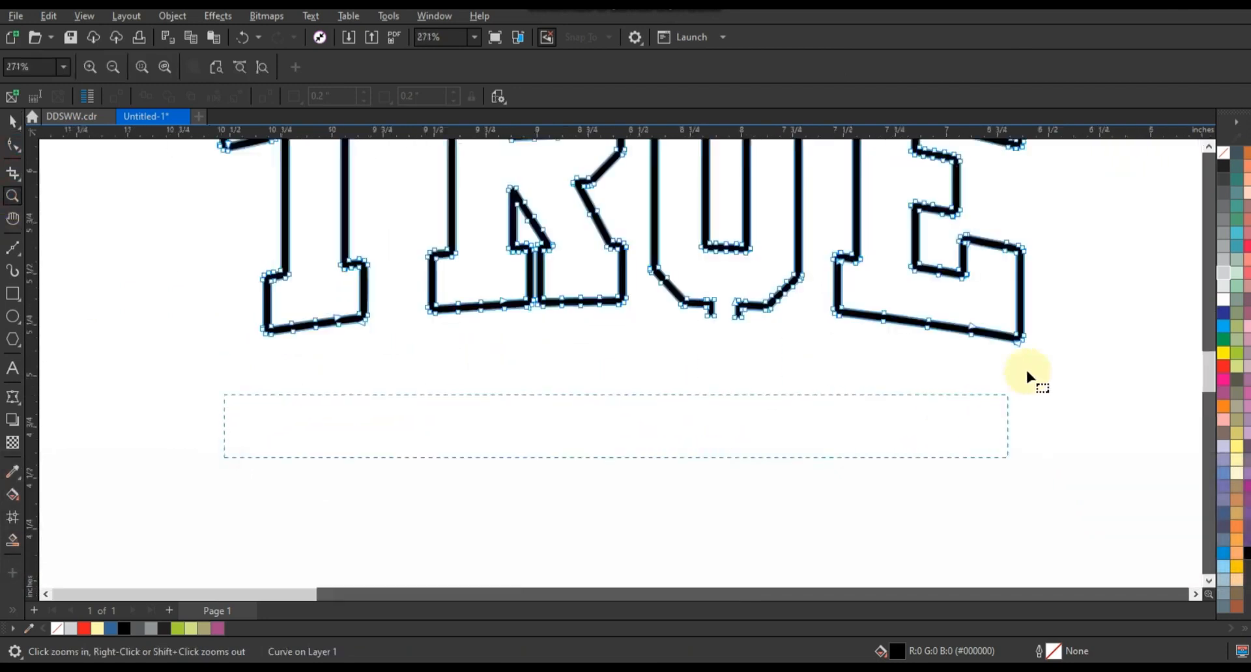
drag(1027, 373, 1045, 294)
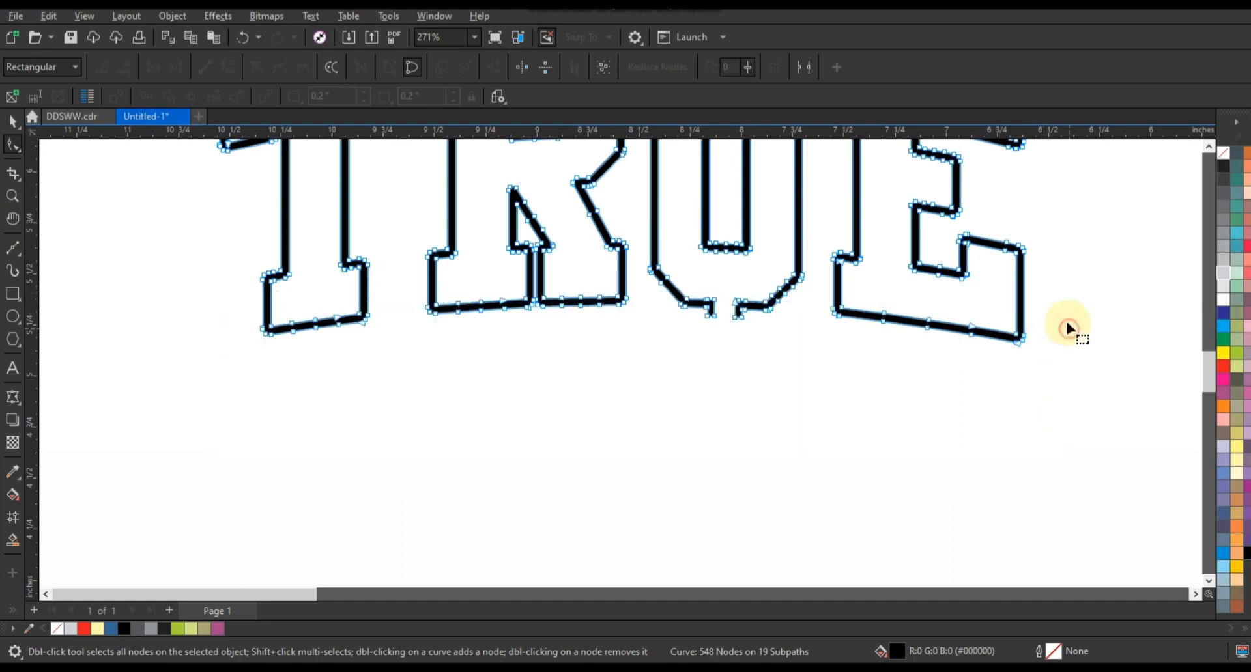
click(1064, 304)
click(913, 321)
drag(816, 287, 1050, 419)
key(F3)
drag(833, 357, 839, 507)
Stretch the U, R and T bottoms straight down into long legs
drag(802, 346, 760, 428)
drag(757, 491, 754, 508)
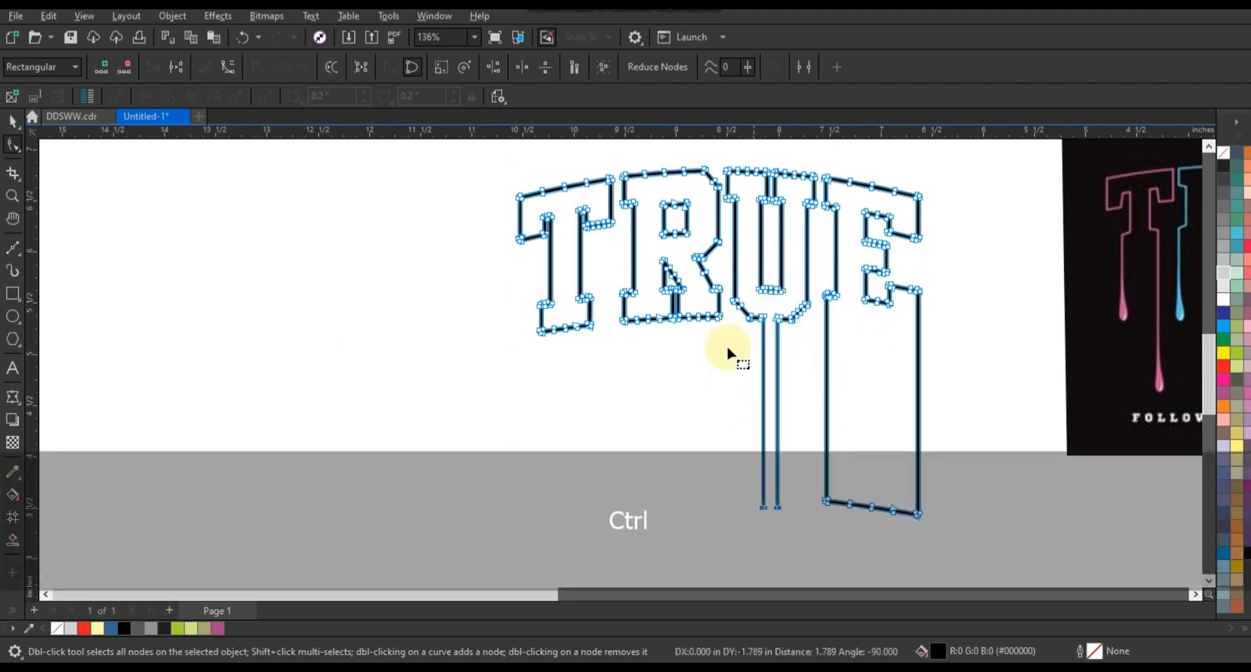
mouse_move(610, 315)
mouse_down()
mouse_move(721, 346)
mouse_move(727, 334)
mouse_move(612, 315)
mouse_move(628, 408)
mouse_move(623, 516)
mouse_up()
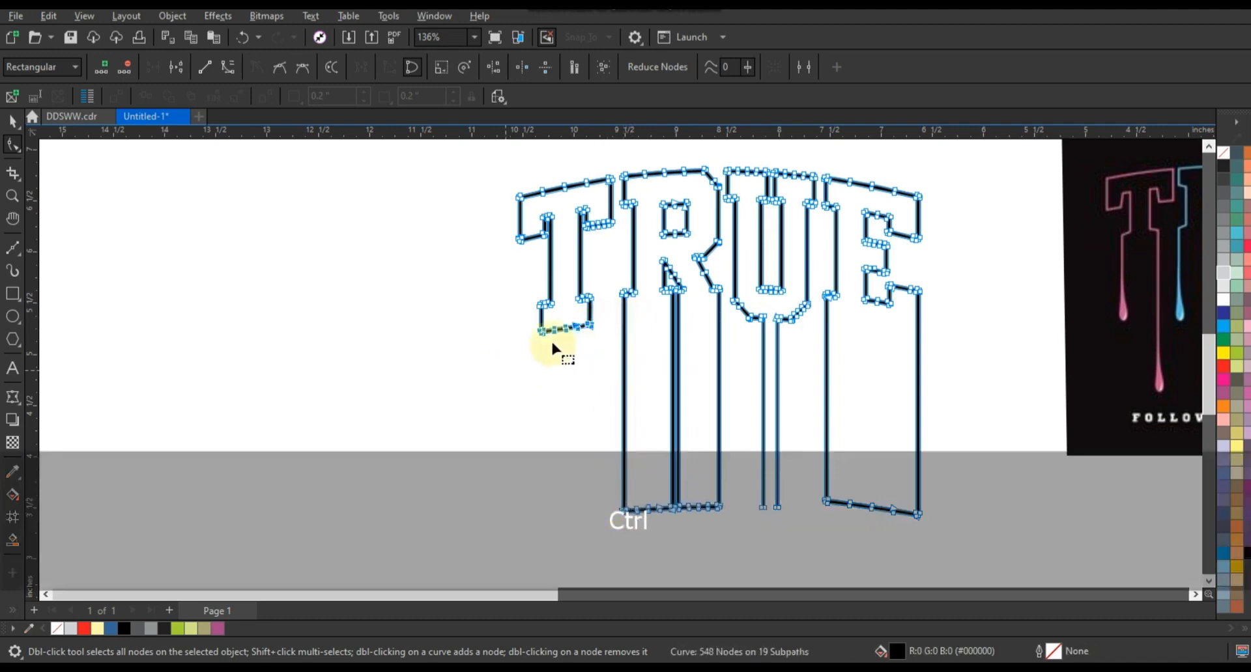
drag(543, 332, 537, 521)
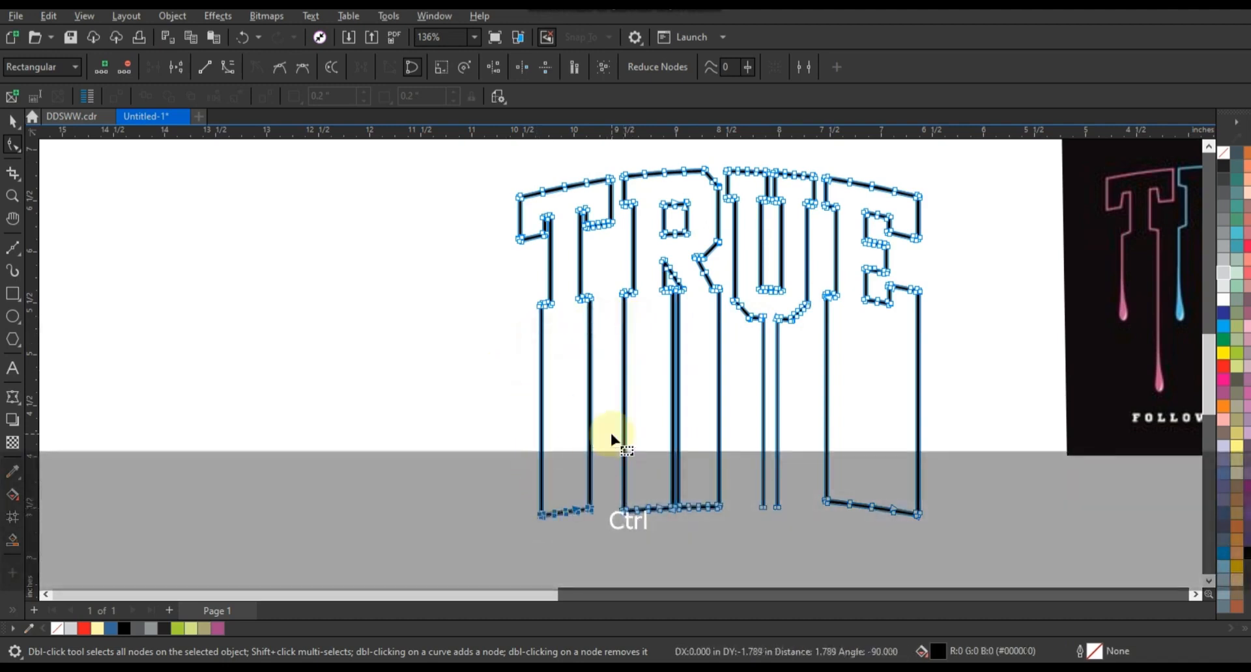
click(13, 195)
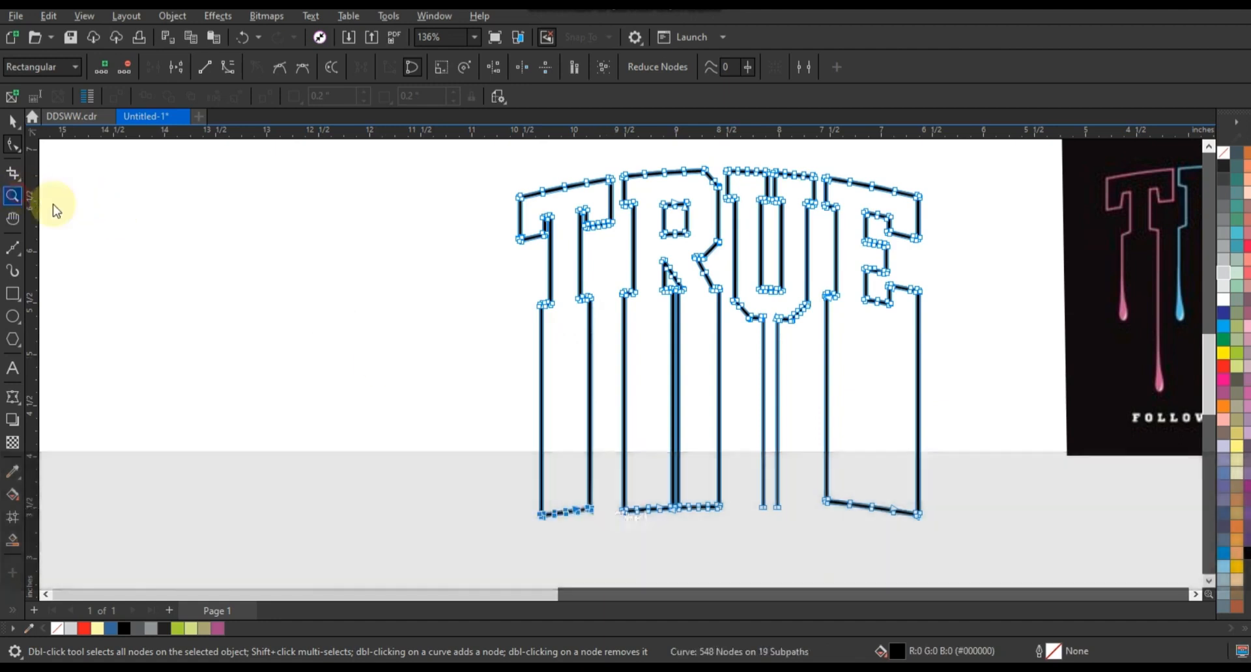
right_click(260, 268)
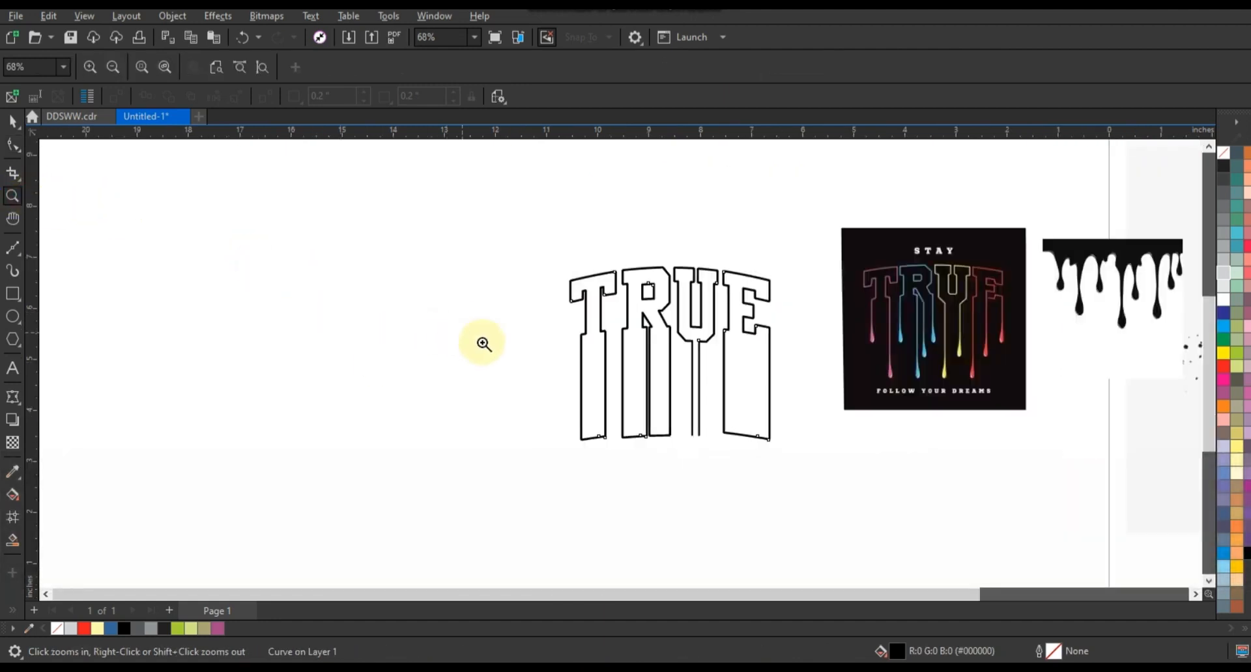
drag(455, 226, 1084, 482)
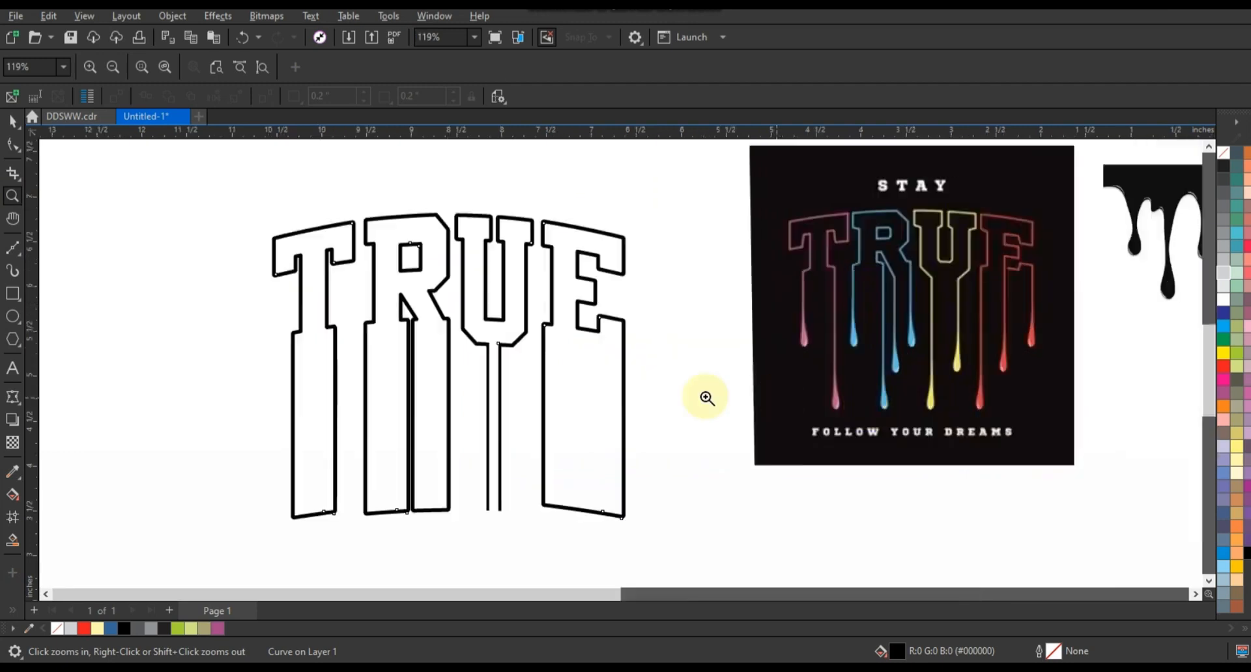
Draw a freehand wavy line across the legs, trim TRUE with it, then delete the line
click(13, 121)
click(260, 475)
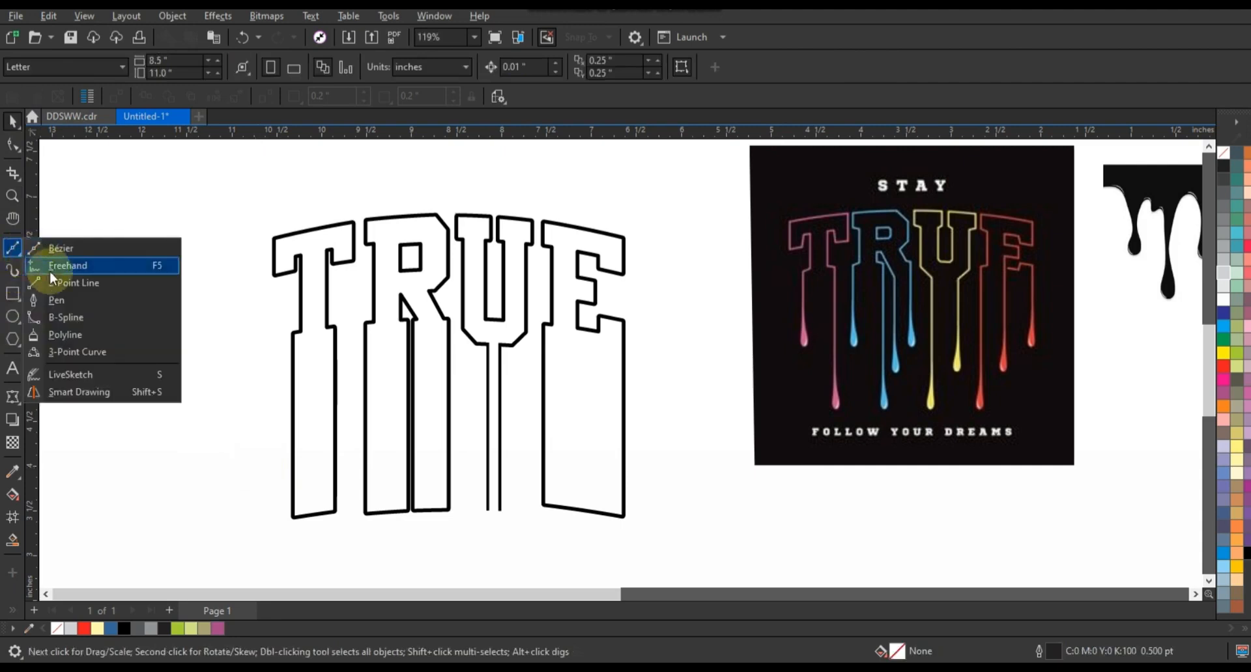
click(53, 268)
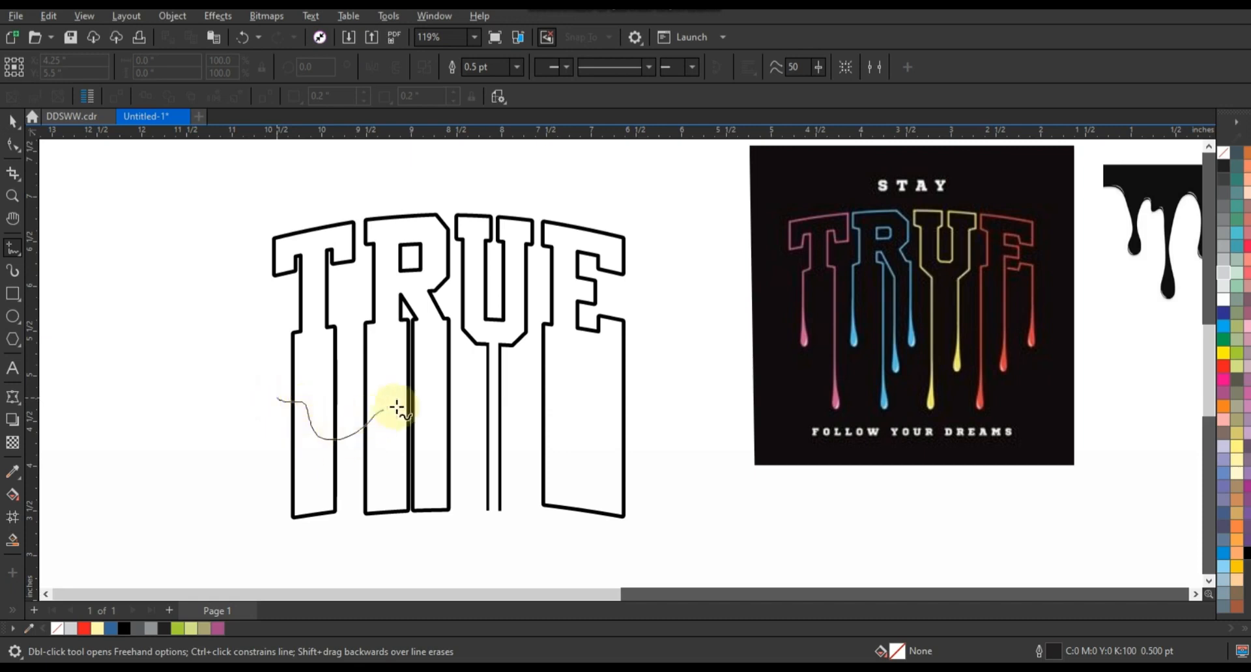
mouse_move(505, 445)
mouse_down()
mouse_move(549, 423)
mouse_move(691, 447)
mouse_up()
click(13, 123)
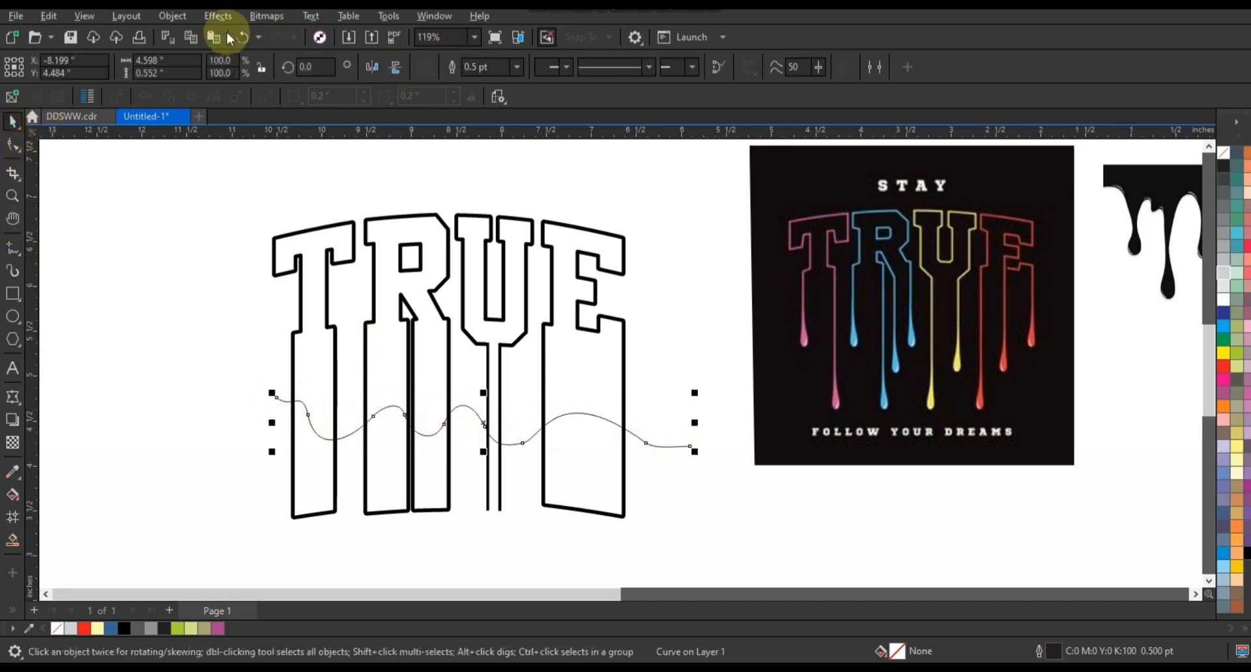
shift+click(621, 321)
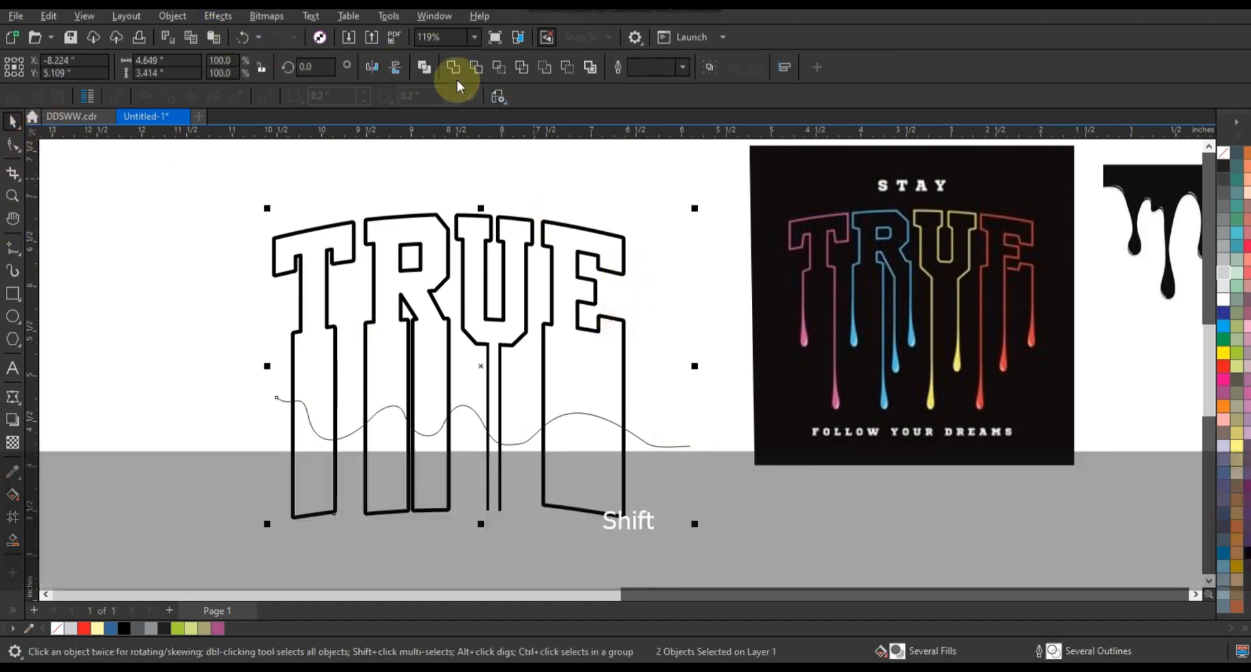
click(477, 67)
click(683, 443)
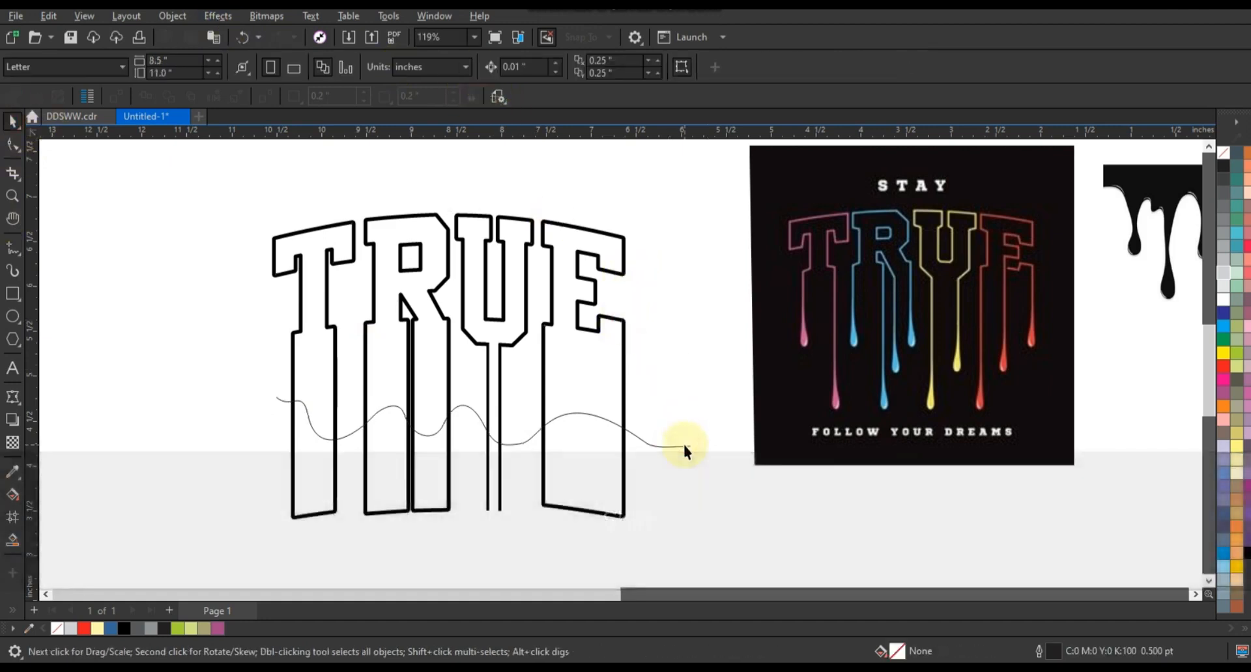
click(661, 448)
key(Delete)
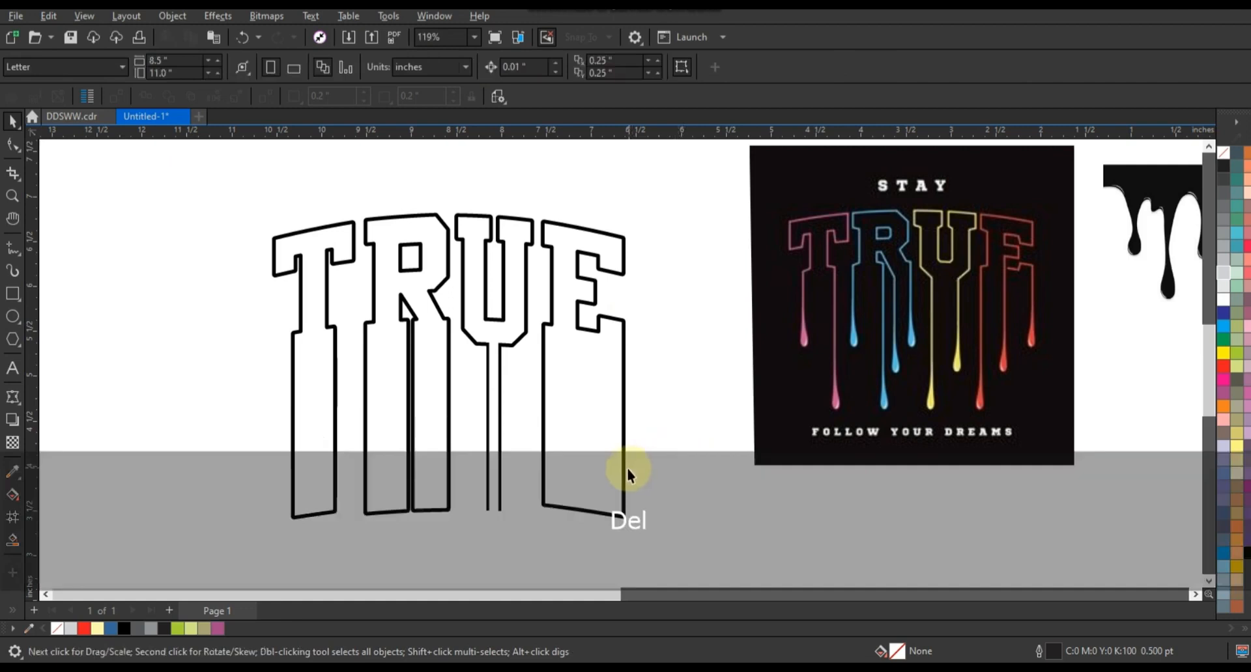
Break the trimmed TRUE apart, delete the cut-off lower pieces, and fill the R's counter white
click(622, 473)
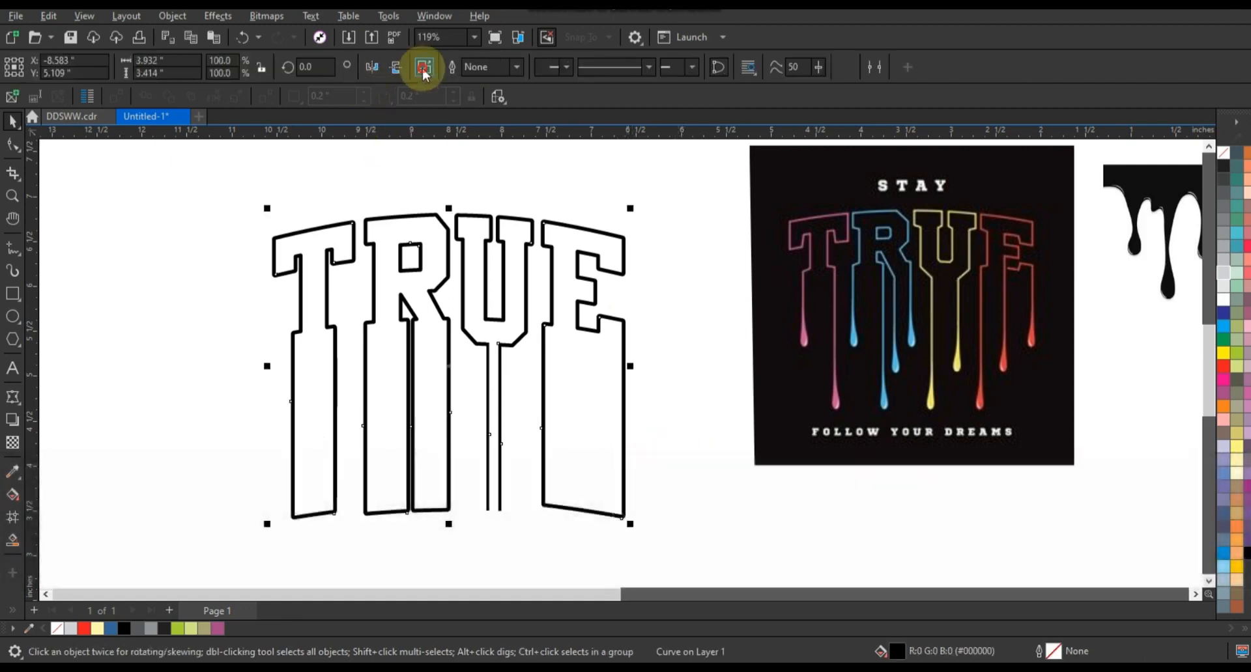
click(423, 68)
click(733, 467)
drag(650, 384, 179, 548)
key(Delete)
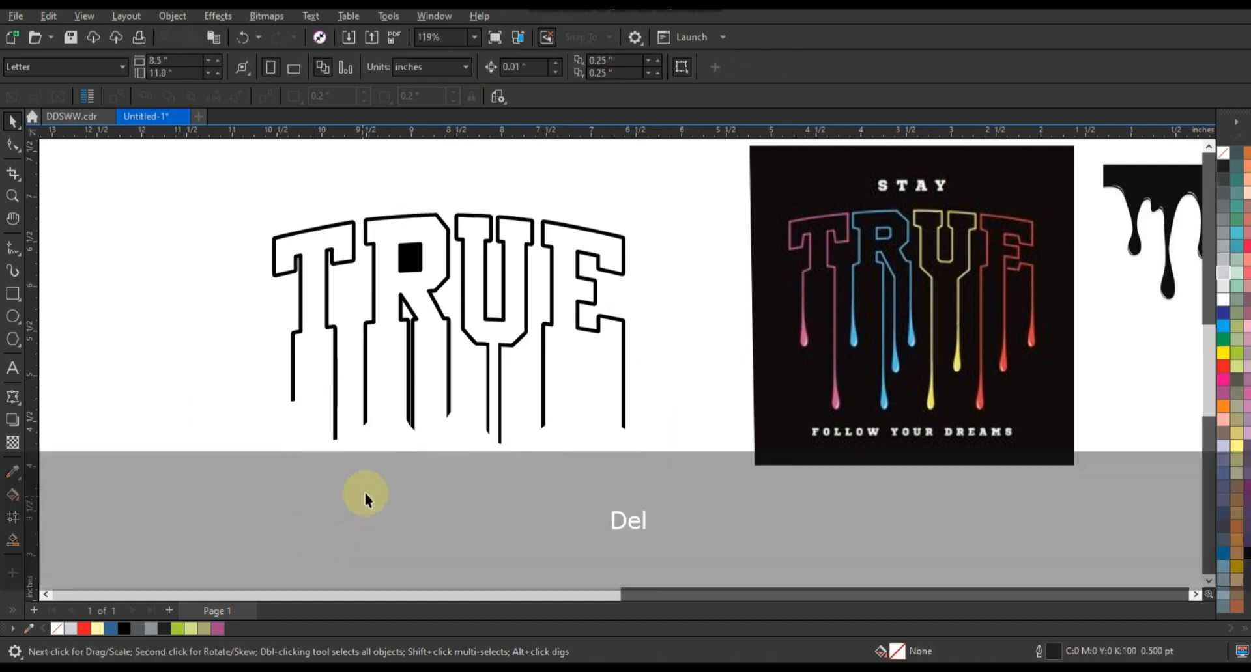
click(416, 254)
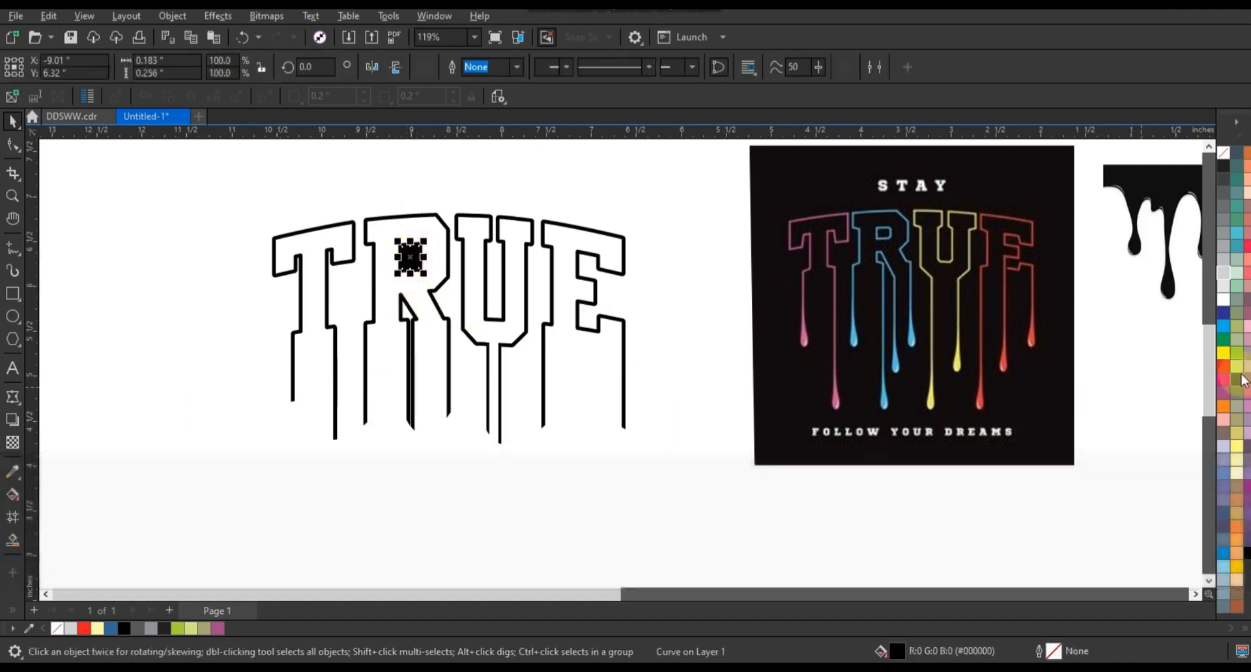
click(367, 478)
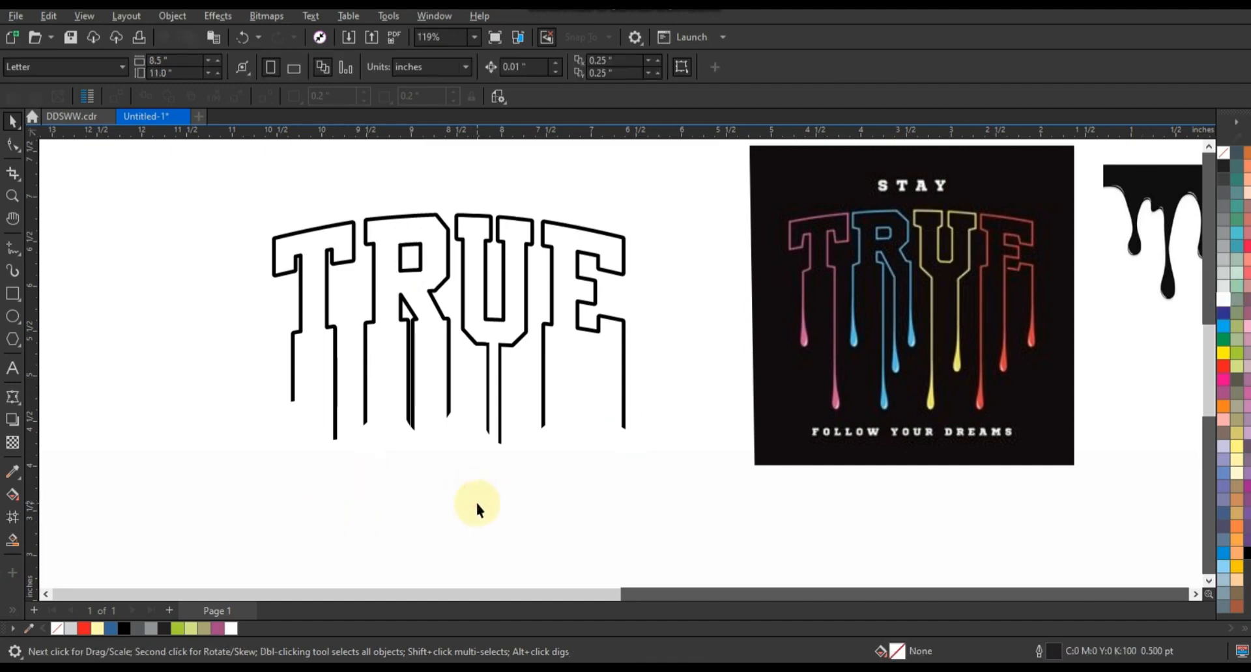
Move the drip image into view and trace one drip as a closed, red-filled polyline
mouse_move(1117, 253)
mouse_down()
mouse_move(509, 533)
mouse_move(486, 513)
mouse_up()
key(shift+F2)
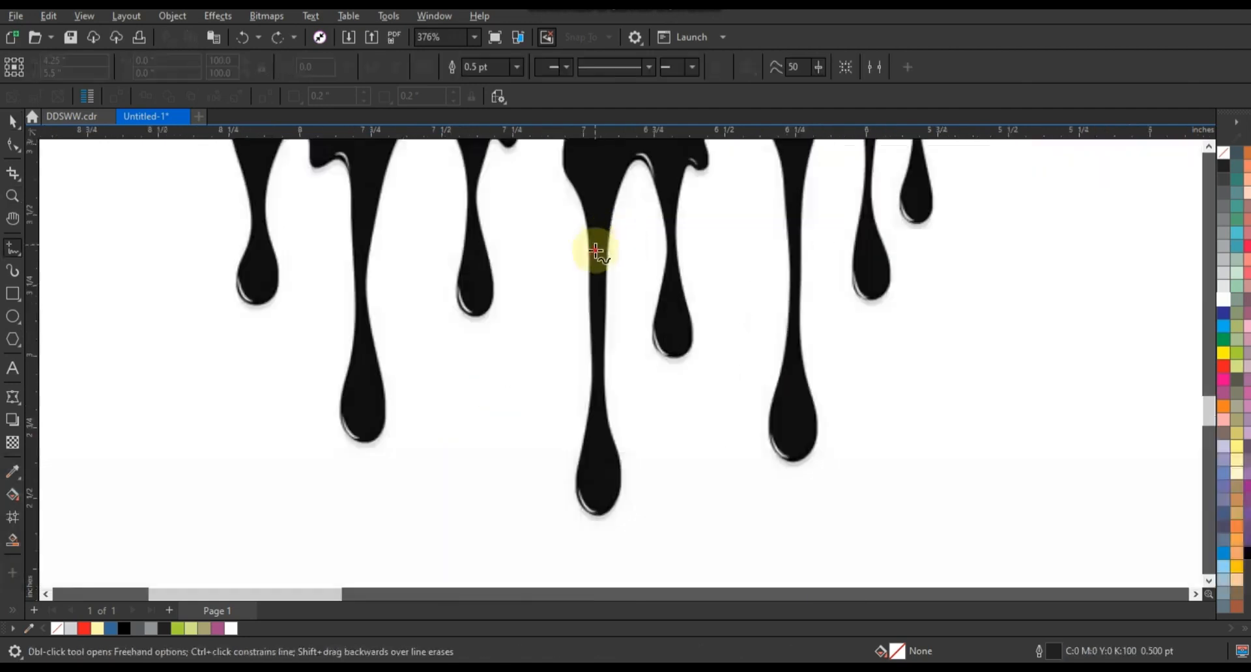
click(606, 242)
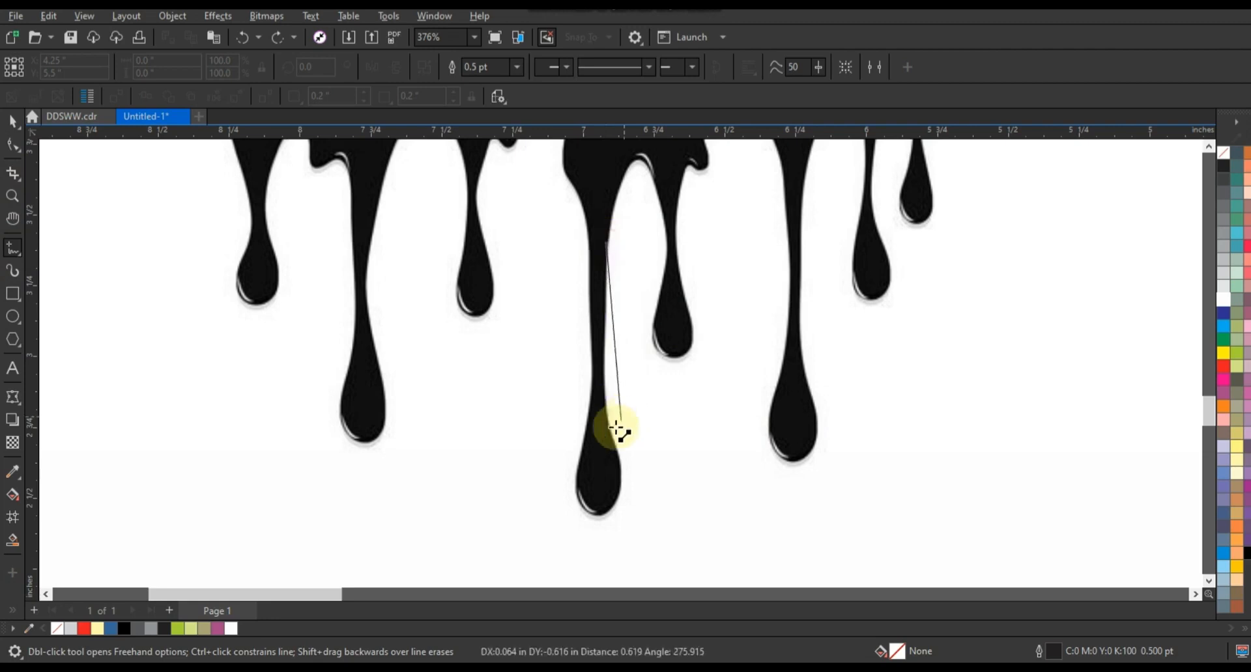
double_click(611, 434)
double_click(576, 479)
double_click(588, 392)
double_click(590, 238)
click(606, 242)
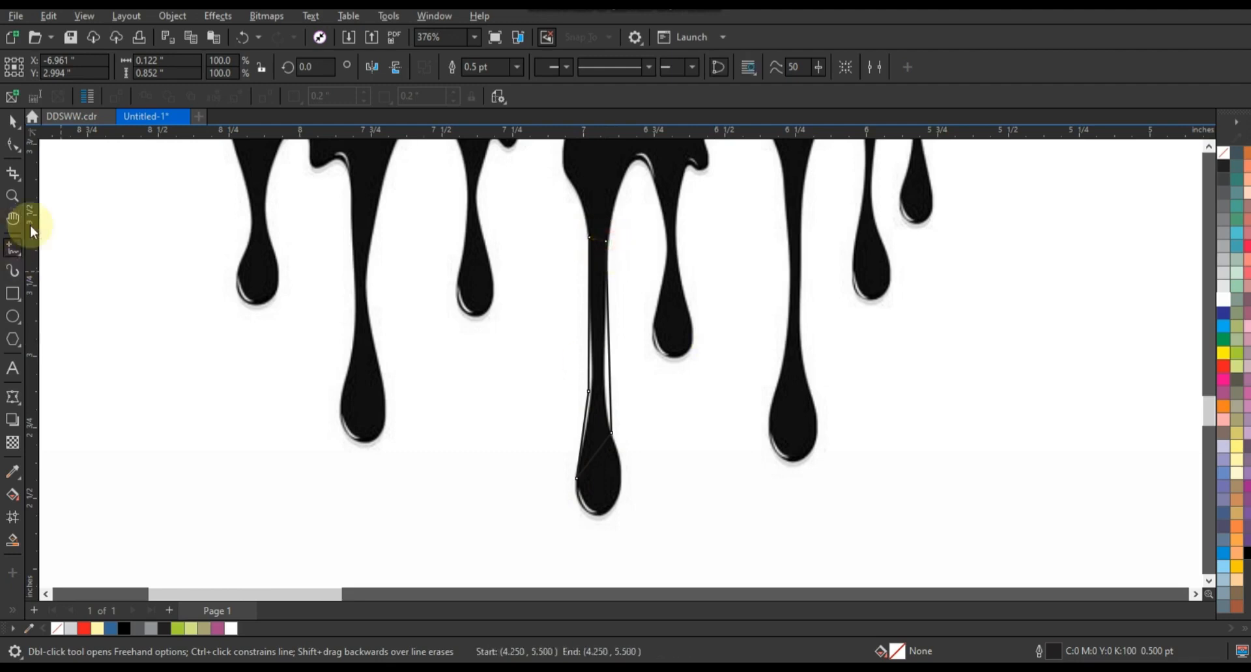
click(1224, 366)
Convert the traced shape to curves, remove its fill, and bend it into a smooth teardrop
click(12, 144)
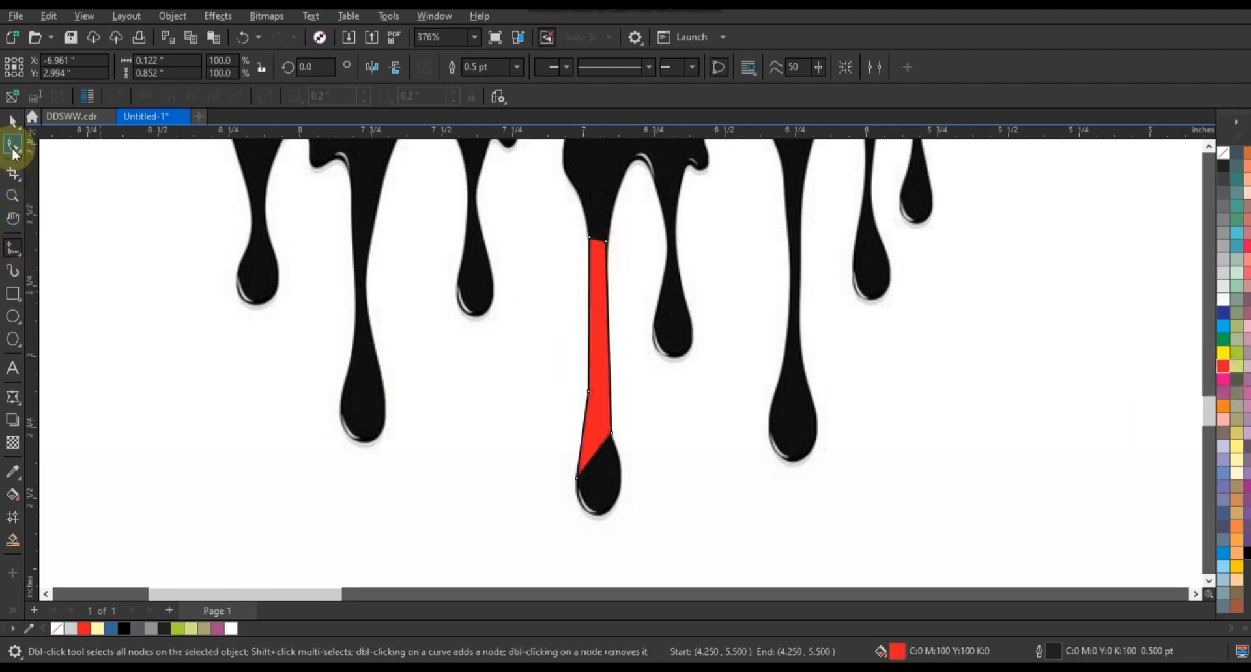
drag(775, 525, 776, 526)
key(shift+F2)
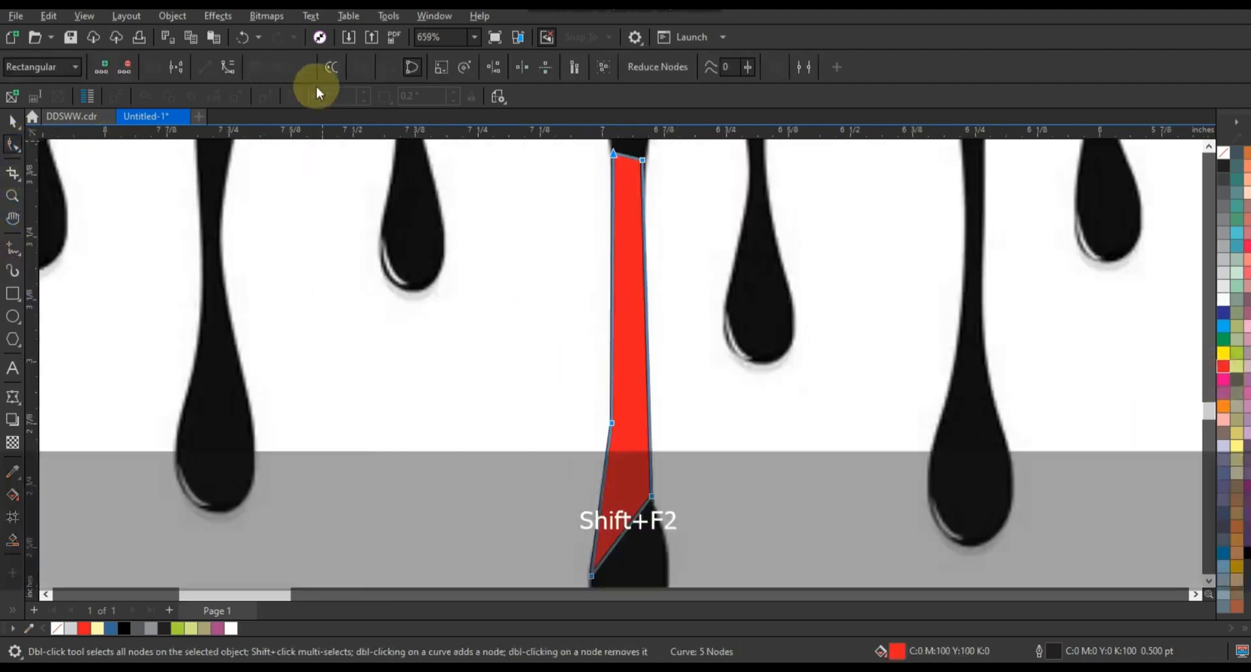
click(228, 71)
click(1223, 152)
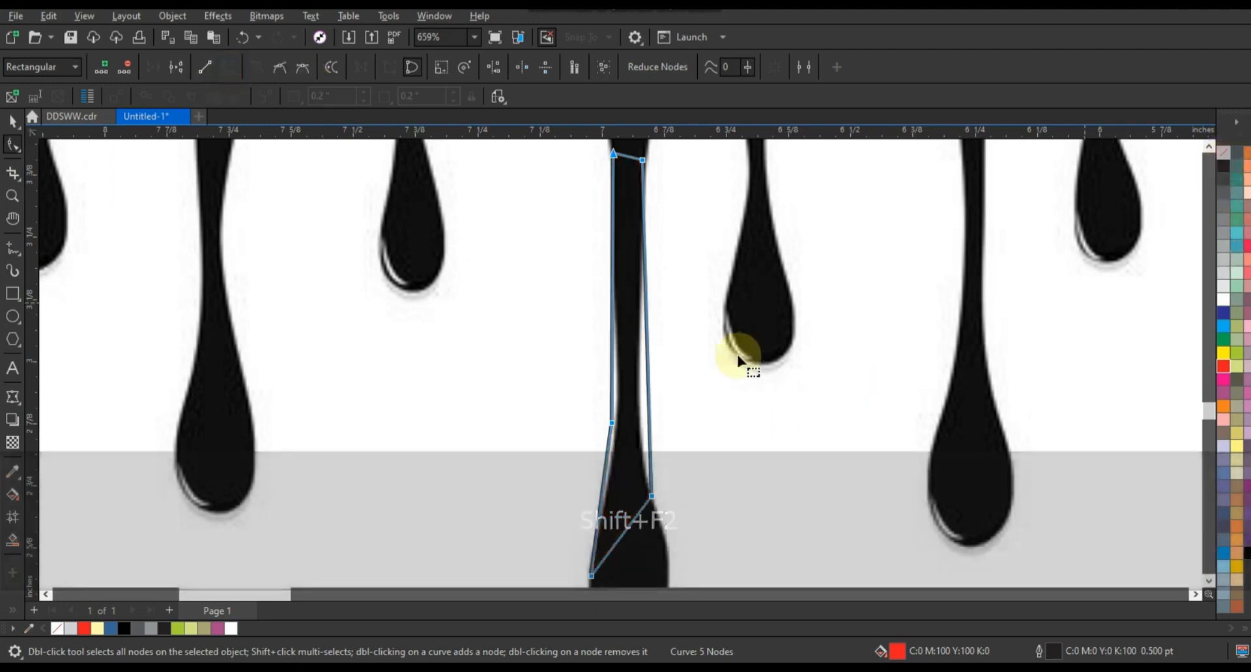
drag(649, 396, 641, 410)
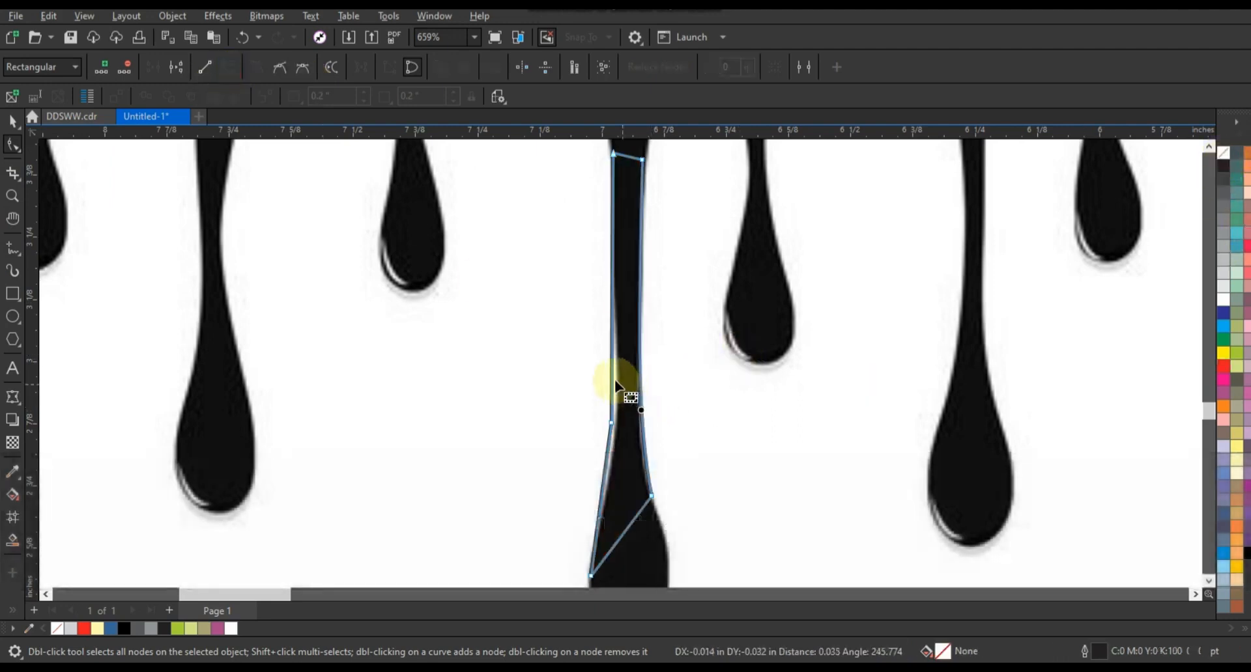
key(Delete)
click(606, 423)
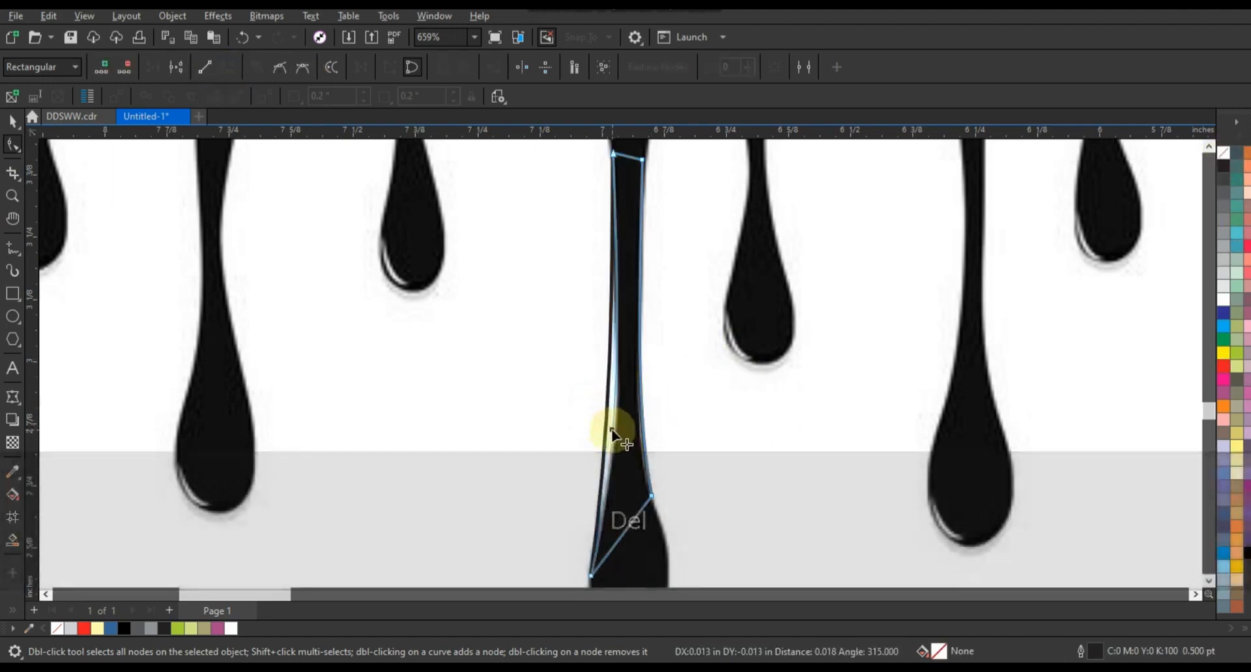
key(F3)
drag(635, 426, 672, 492)
drag(683, 431, 730, 510)
click(13, 120)
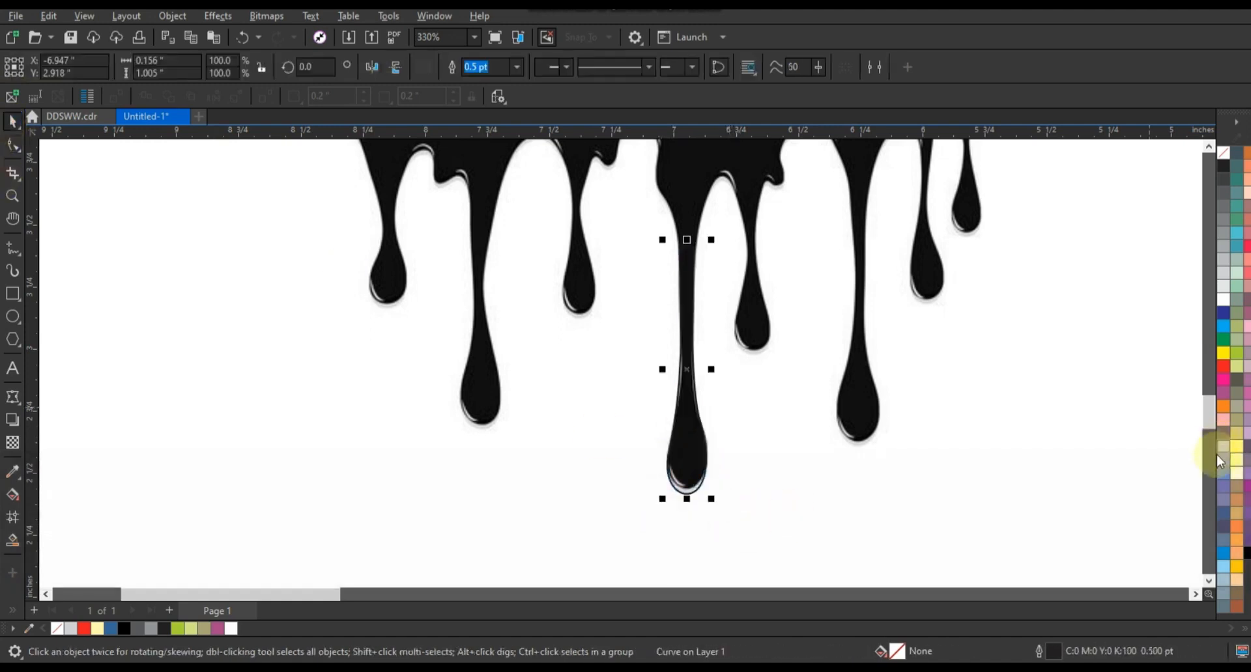
Fill the drop orange, place it at the E's line end, and scale it to 70.9%
click(1223, 408)
key(F3)
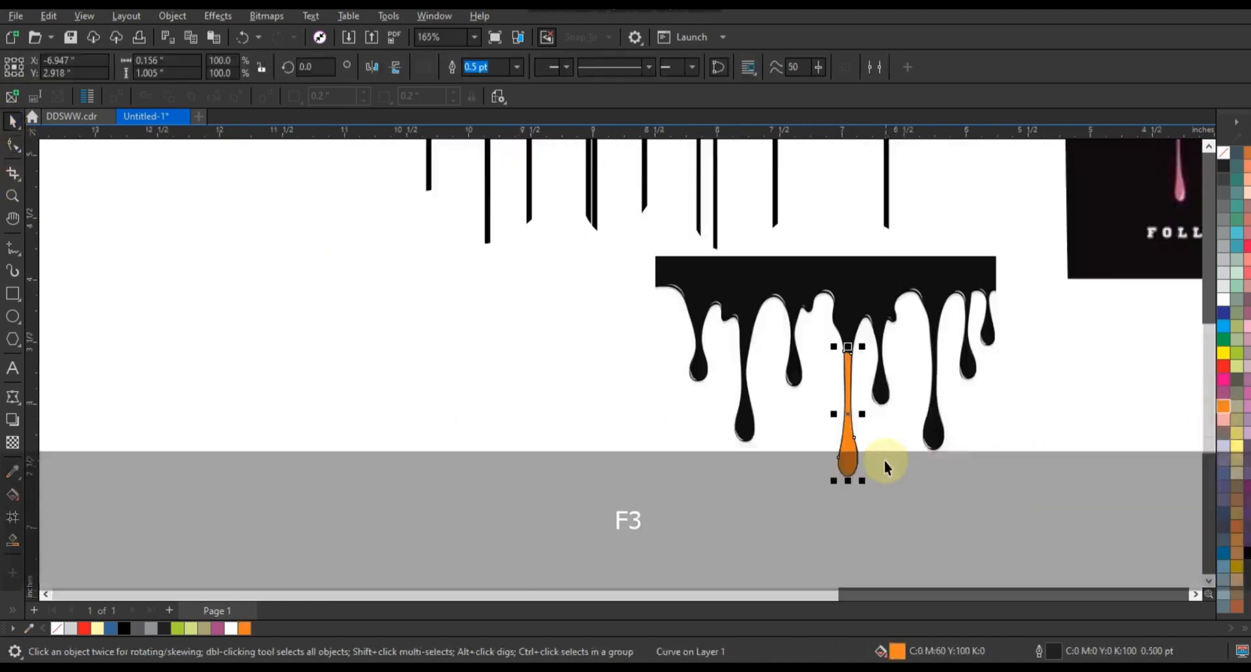
drag(931, 371, 421, 405)
drag(870, 456, 893, 376)
key(shift+F2)
drag(657, 151, 640, 271)
drag(620, 330, 592, 259)
key(shift+F2)
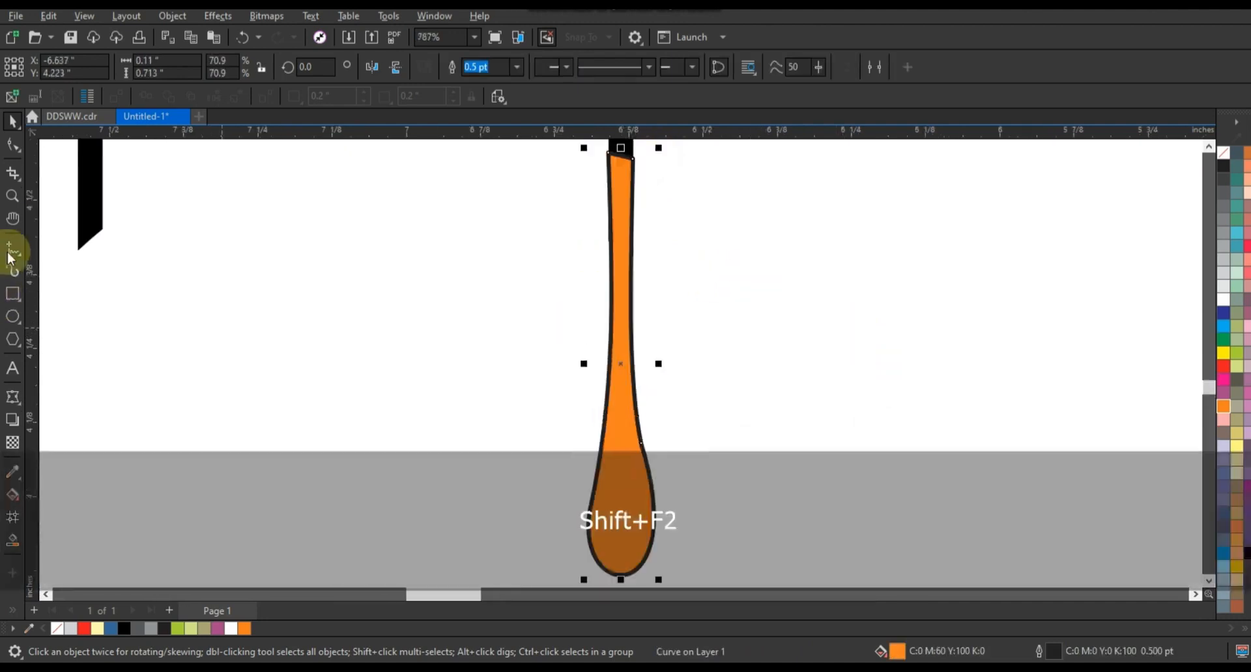
key(F3)
Place copies of the orange drop on the other line ends under TRUE
click(12, 196)
key(F3)
drag(312, 219, 692, 465)
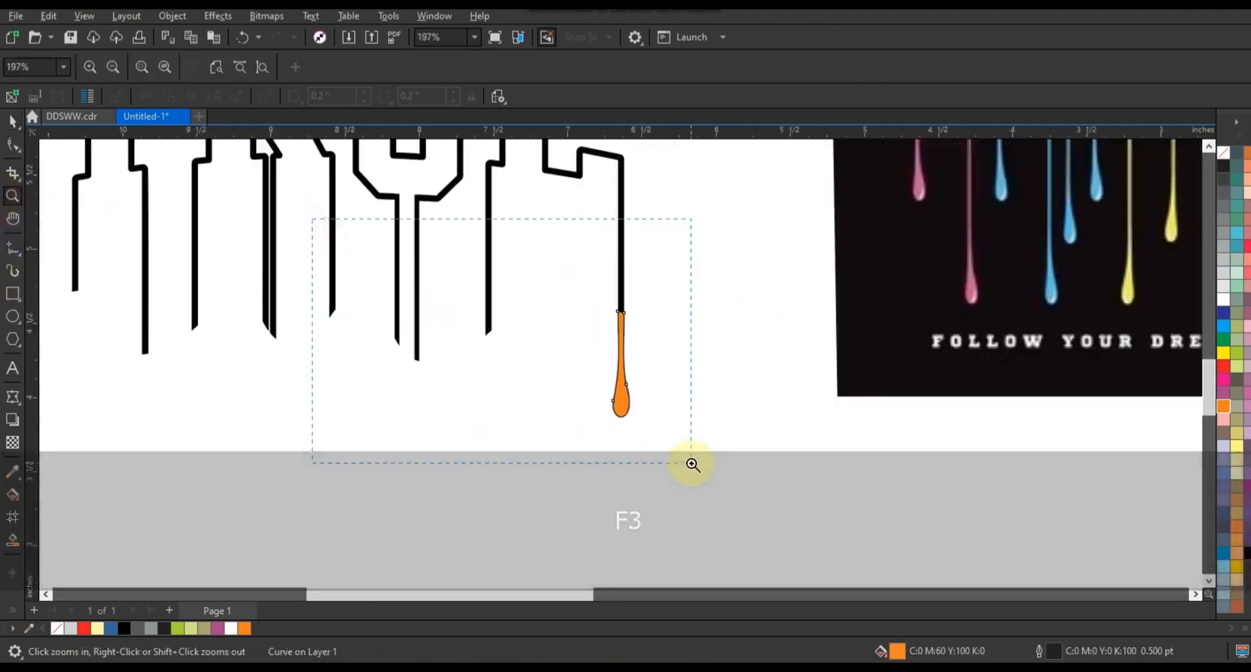
key(space)
drag(852, 371, 292, 425)
key(space)
key(space)
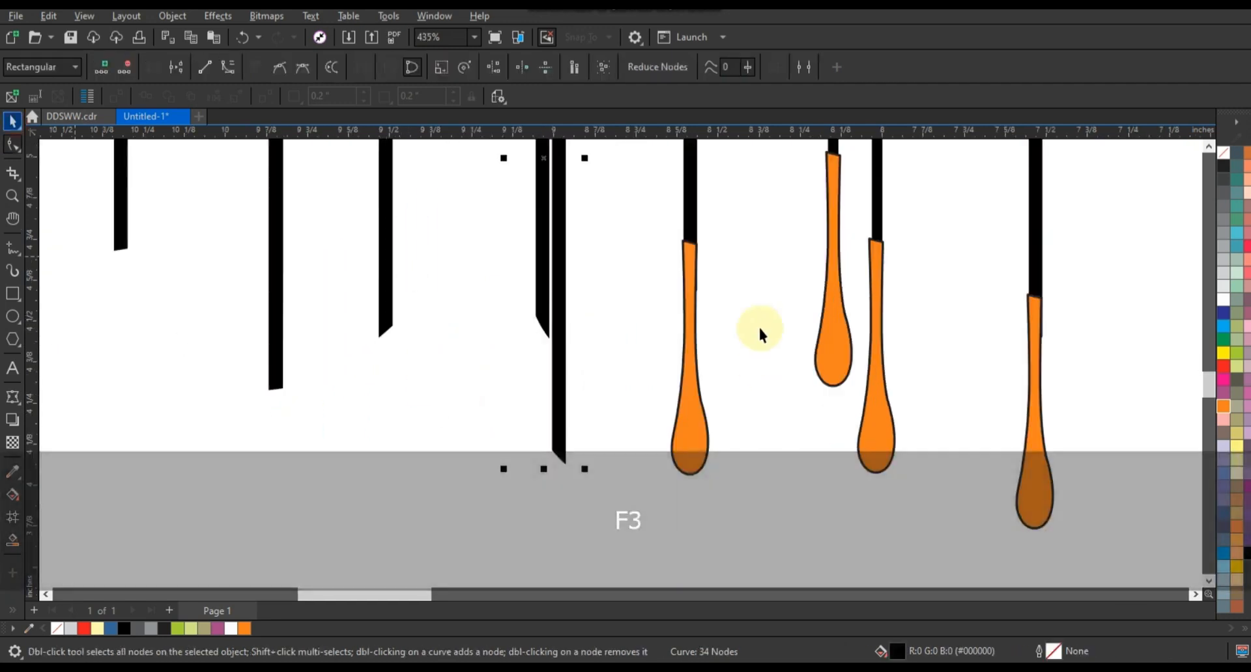
key(space)
drag(692, 305, 545, 332)
key(space)
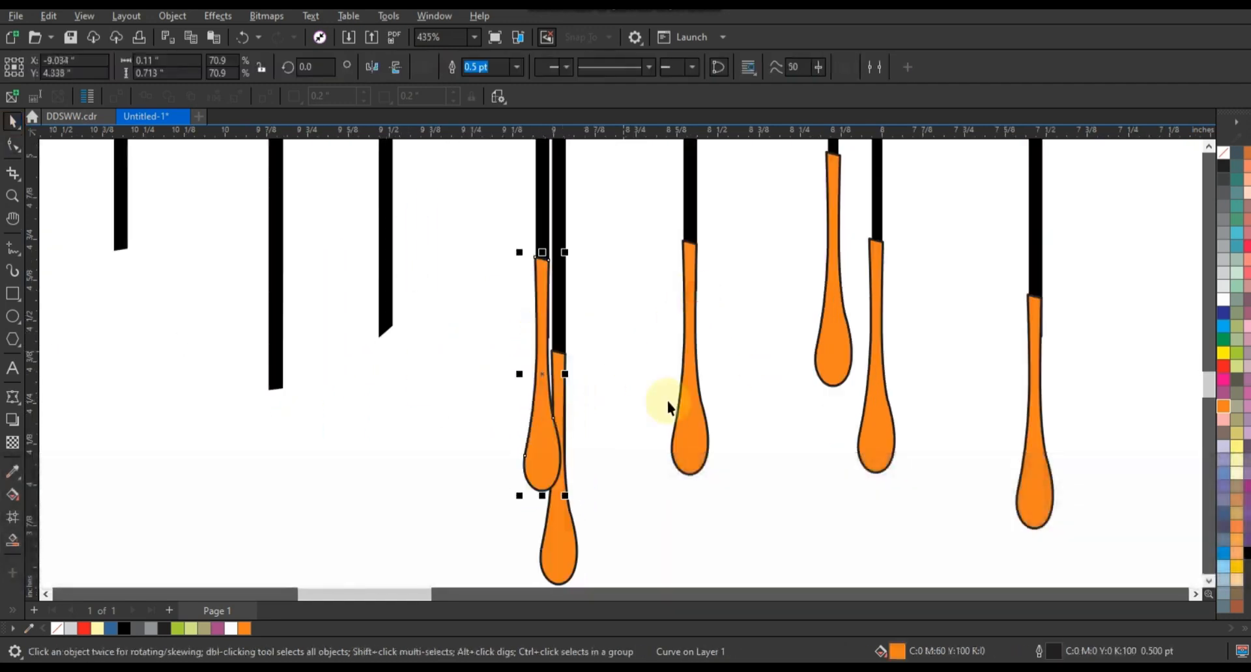
key(F3)
key(Escape)
drag(682, 400, 523, 391)
key(space)
key(space)
drag(526, 337, 398, 321)
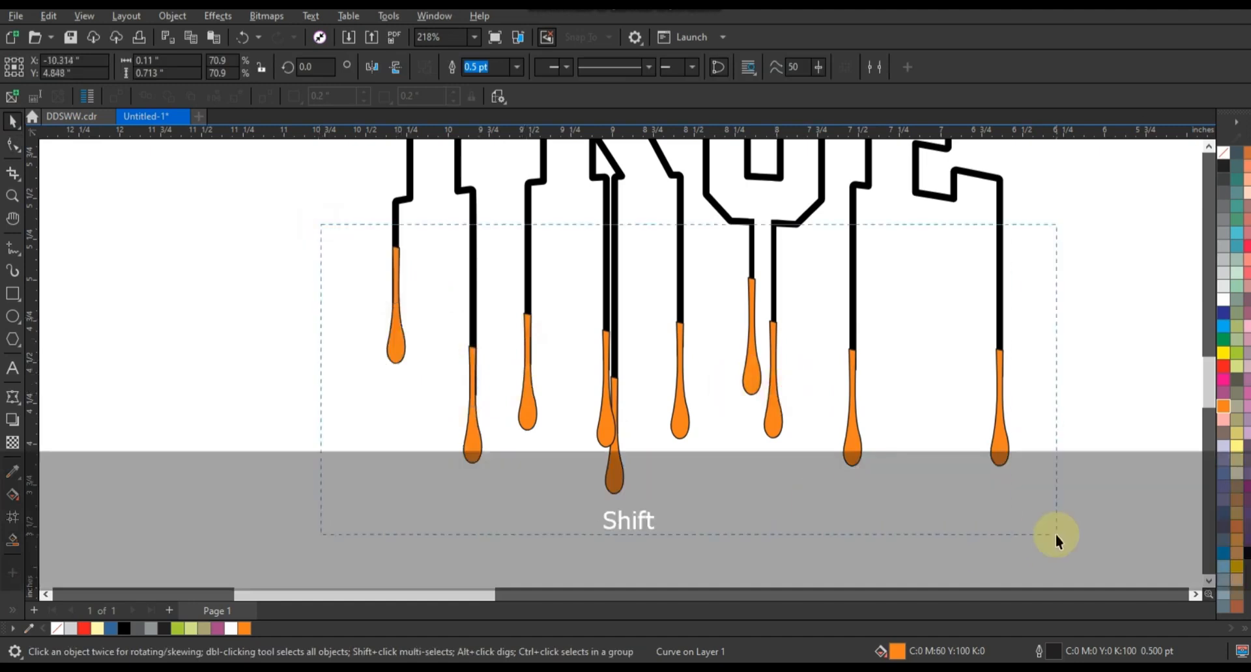
Combine all the drip drops into a single black shape, undoing the stray selections
drag(1056, 534, 1056, 535)
click(456, 67)
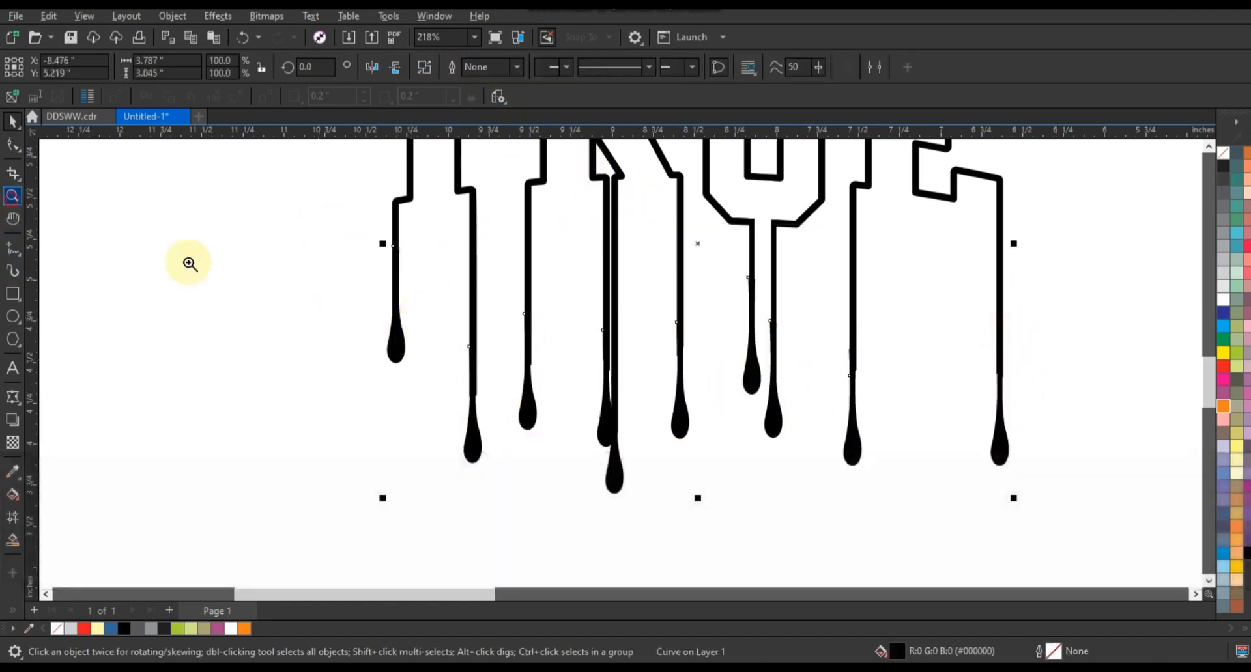
click(12, 201)
drag(316, 196, 911, 425)
click(12, 146)
drag(165, 237, 213, 257)
key(F3)
key(F3)
key(space)
click(429, 256)
key(ctrl+z)
Weld the TRUE letters and drops into one shape and zoom in on the artwork
drag(421, 223, 851, 545)
click(449, 68)
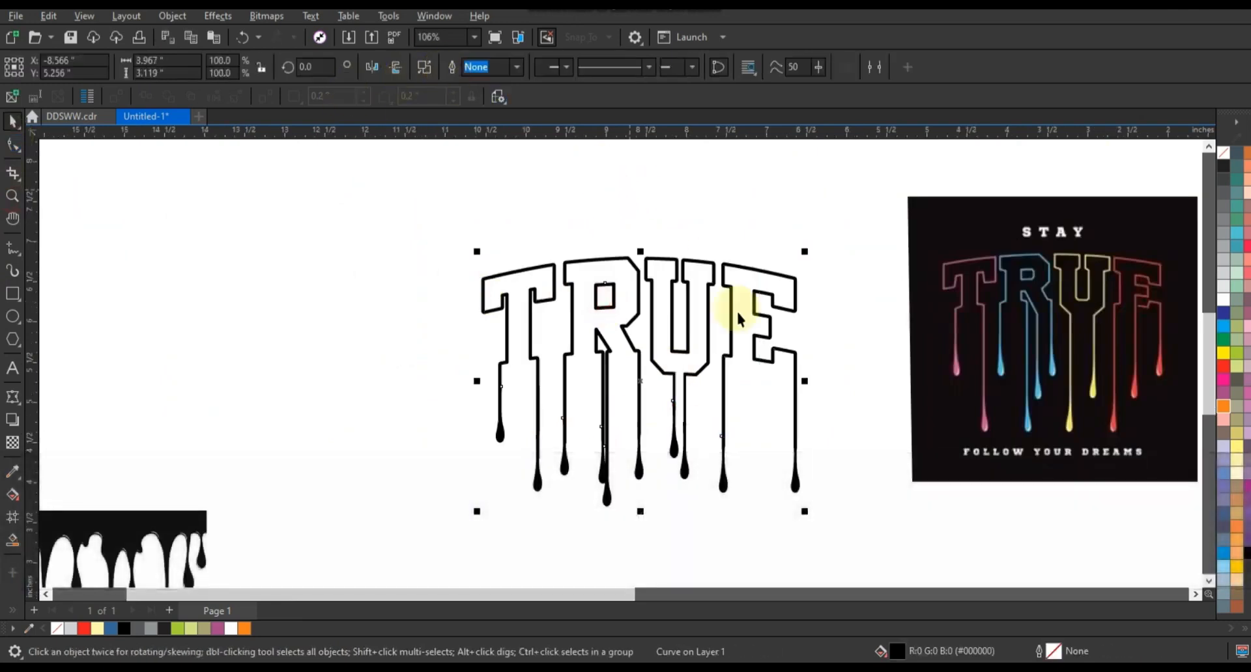
key(shift+F2)
key(Escape)
click(11, 196)
drag(402, 202, 867, 410)
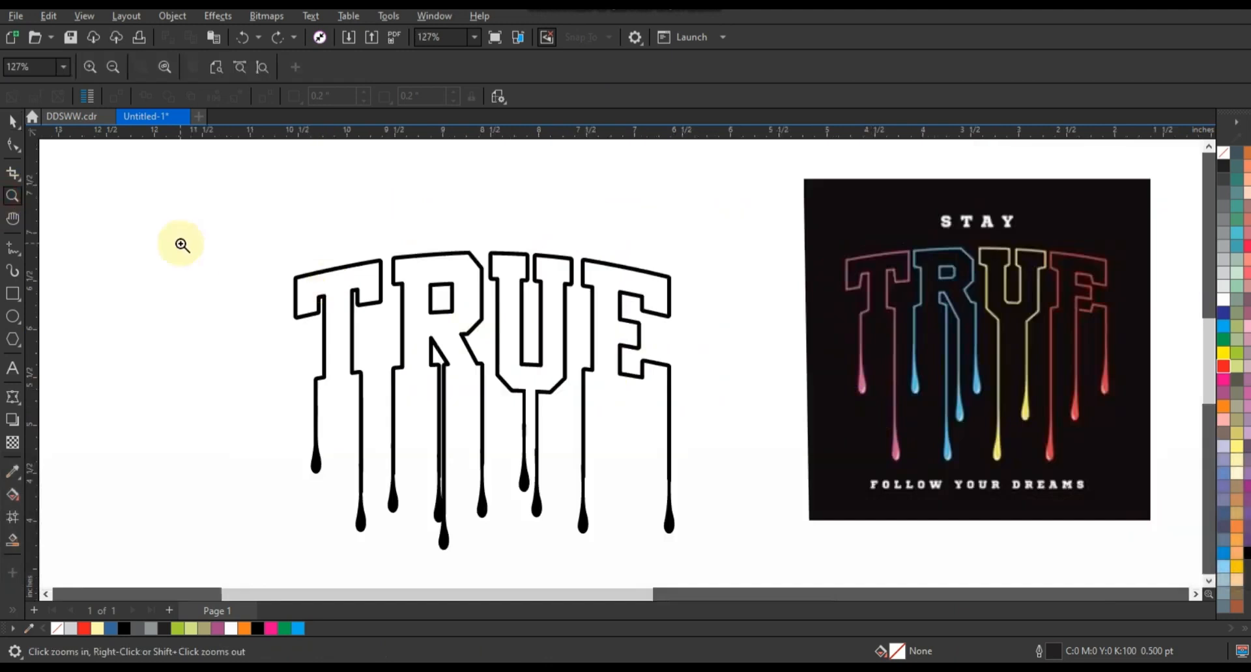
Add a capitalised STAY text line to the left of TRUE
click(12, 368)
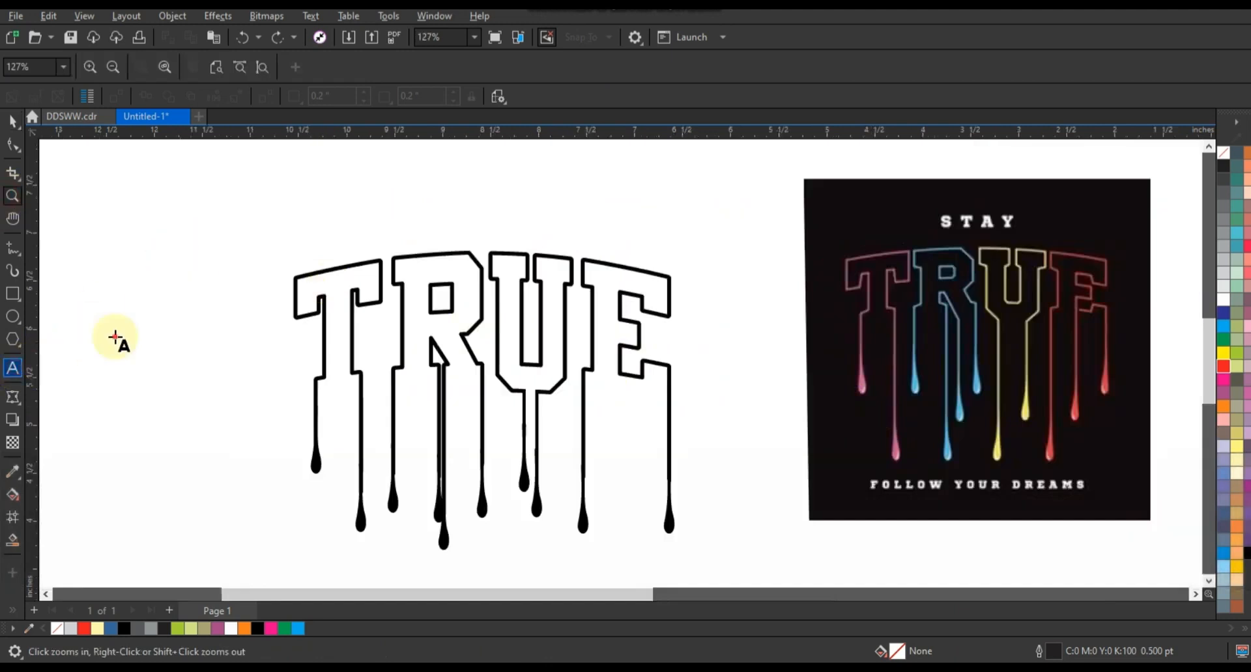
click(116, 337)
key(Caps_Lock)
text(STAY)
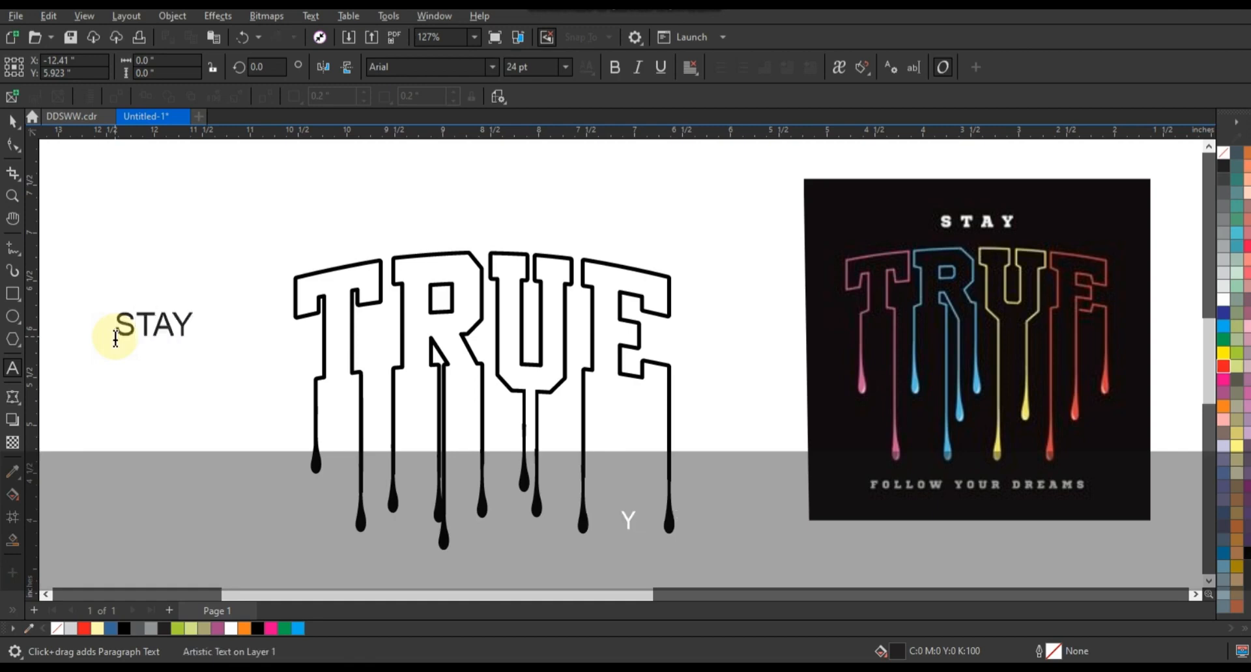
Set STAY to the Athletic font, enlarge it above TRUE and fill it black
click(12, 120)
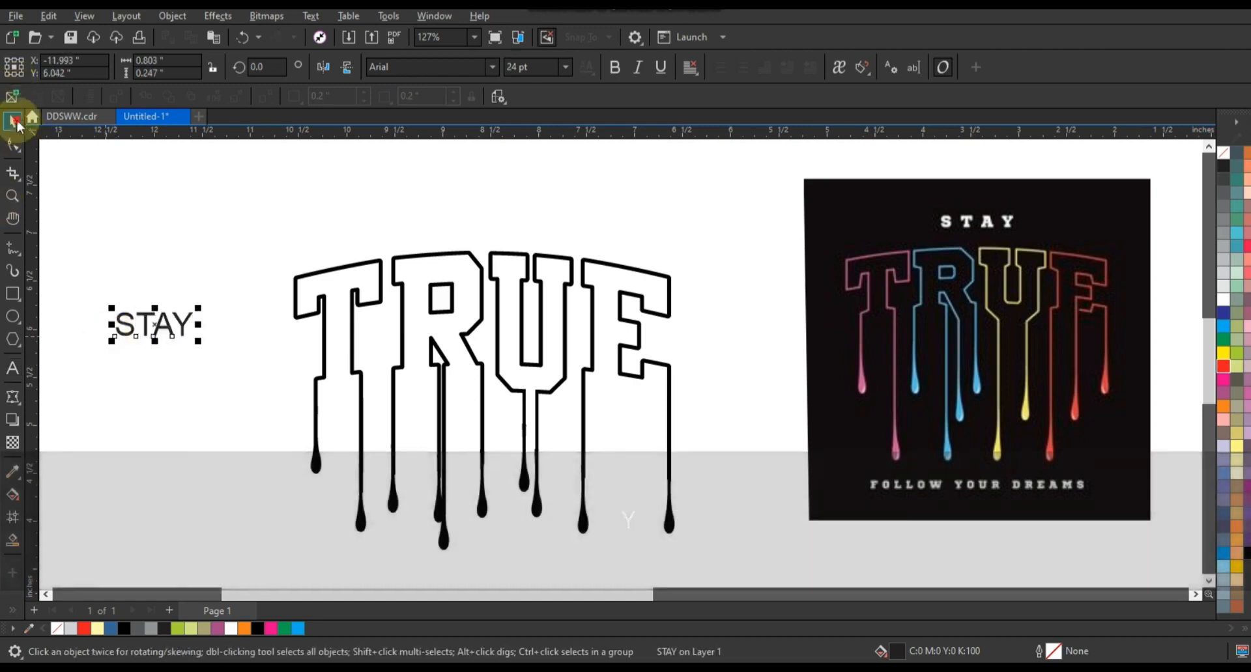
click(490, 67)
click(473, 113)
drag(191, 340, 530, 209)
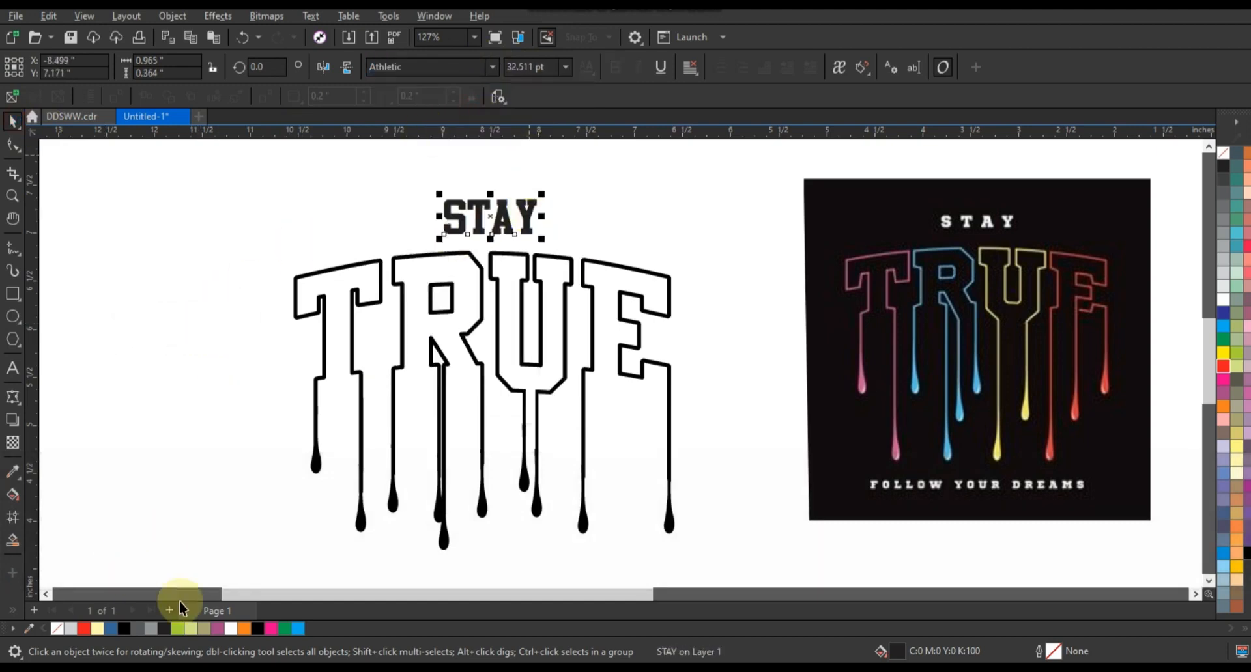
click(257, 628)
click(222, 374)
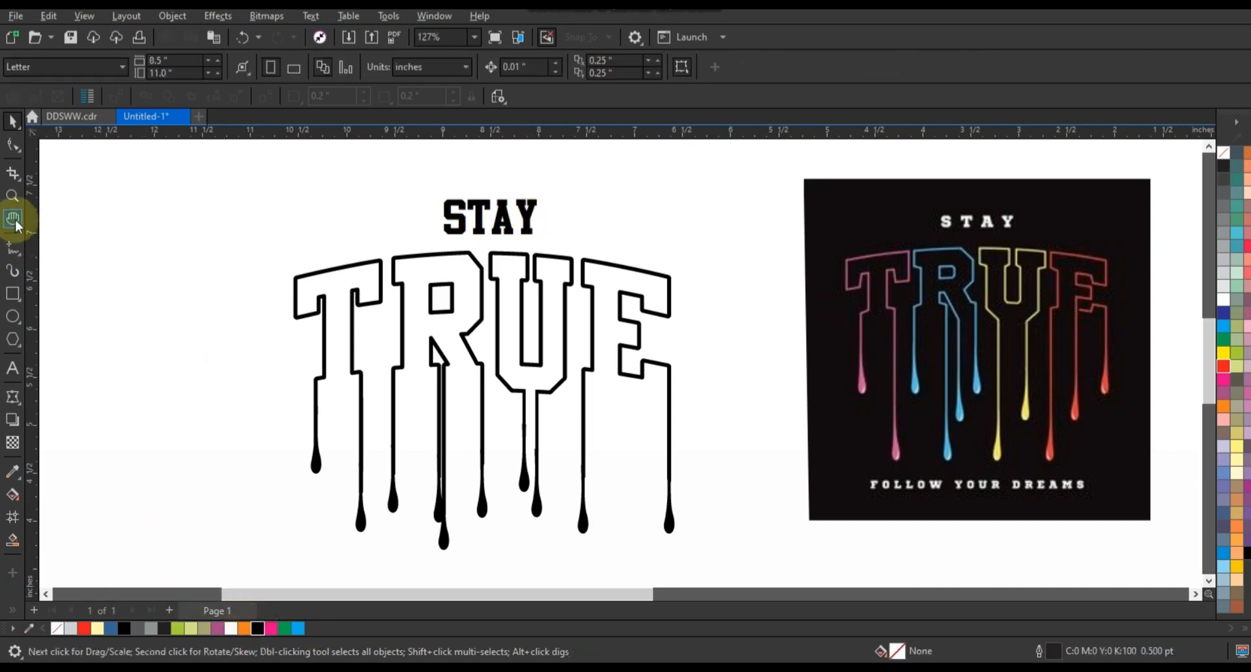
Zoom in on the lettering and preview the artwork full-screen with F9
click(23, 199)
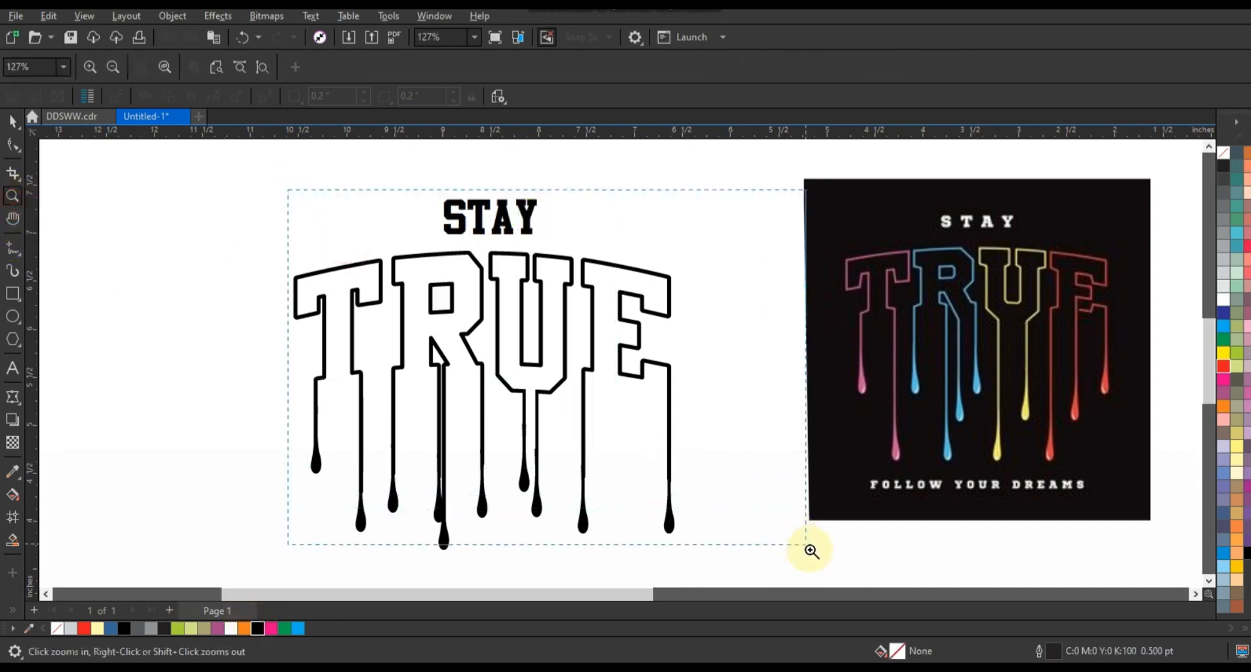
click(808, 548)
key(F9)
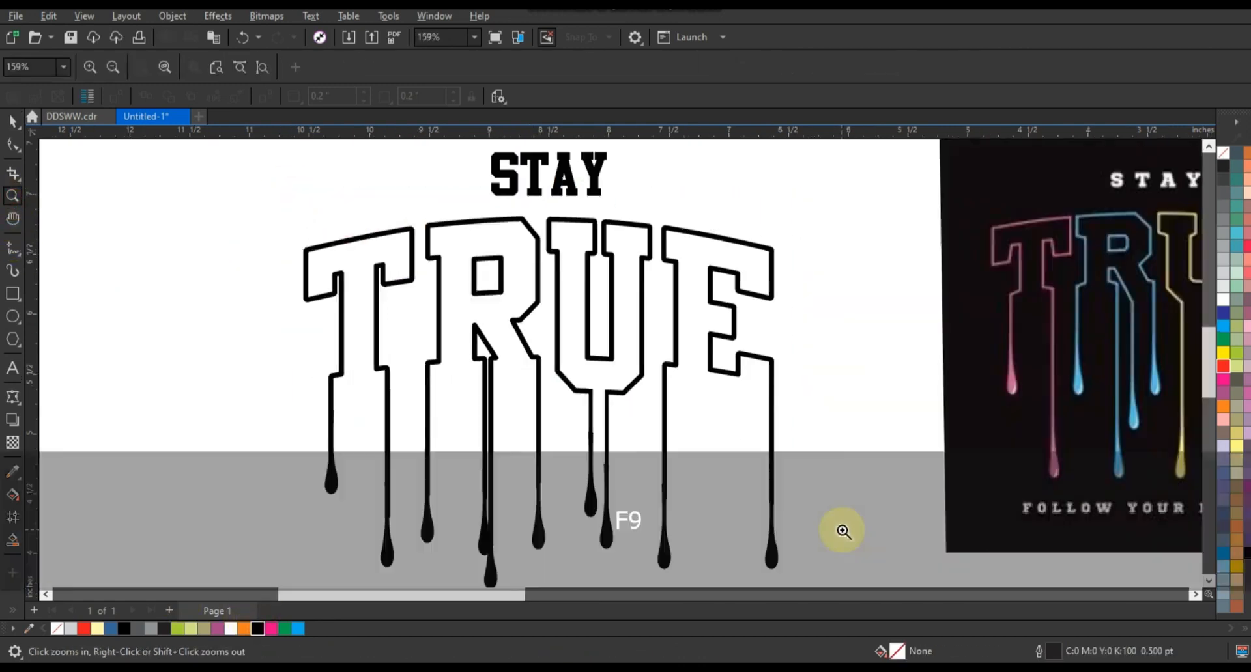